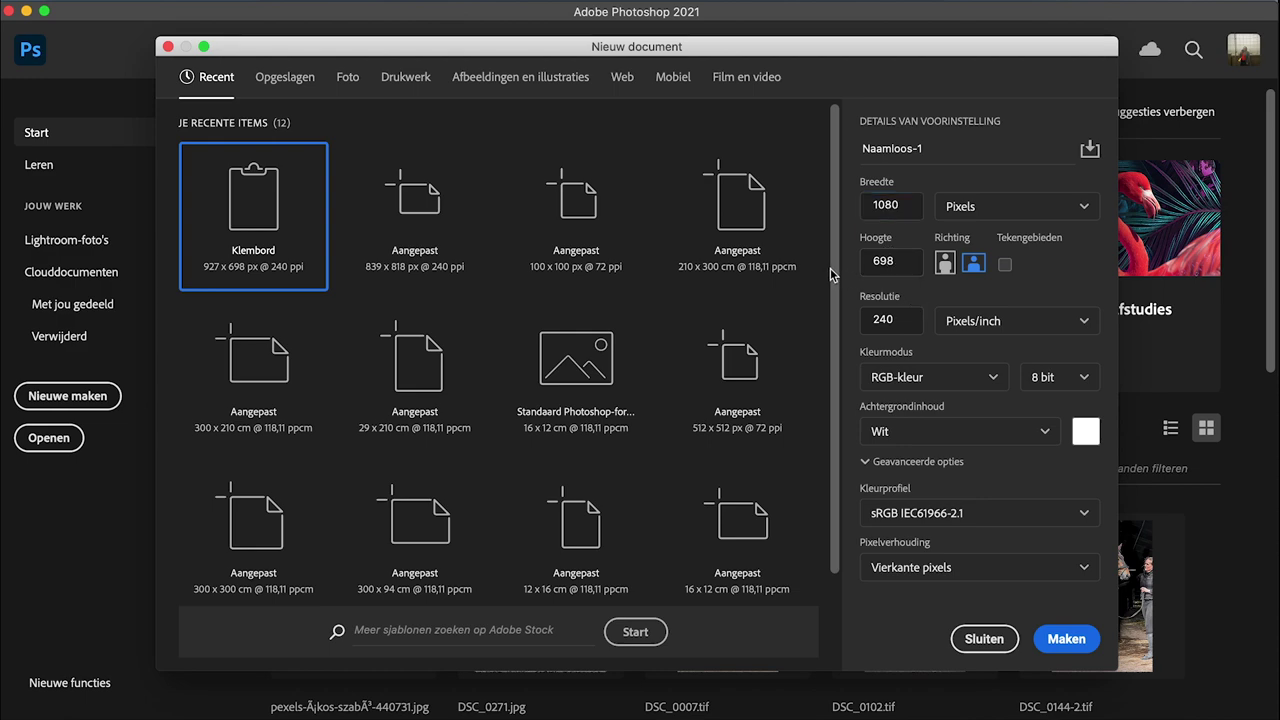
- Create a square RGB document 1080 pixels wide and fill its background with black
{"action": "double_click", "coordinate": [906, 259]}
{"action": "left_click", "coordinate": [1067, 646]}
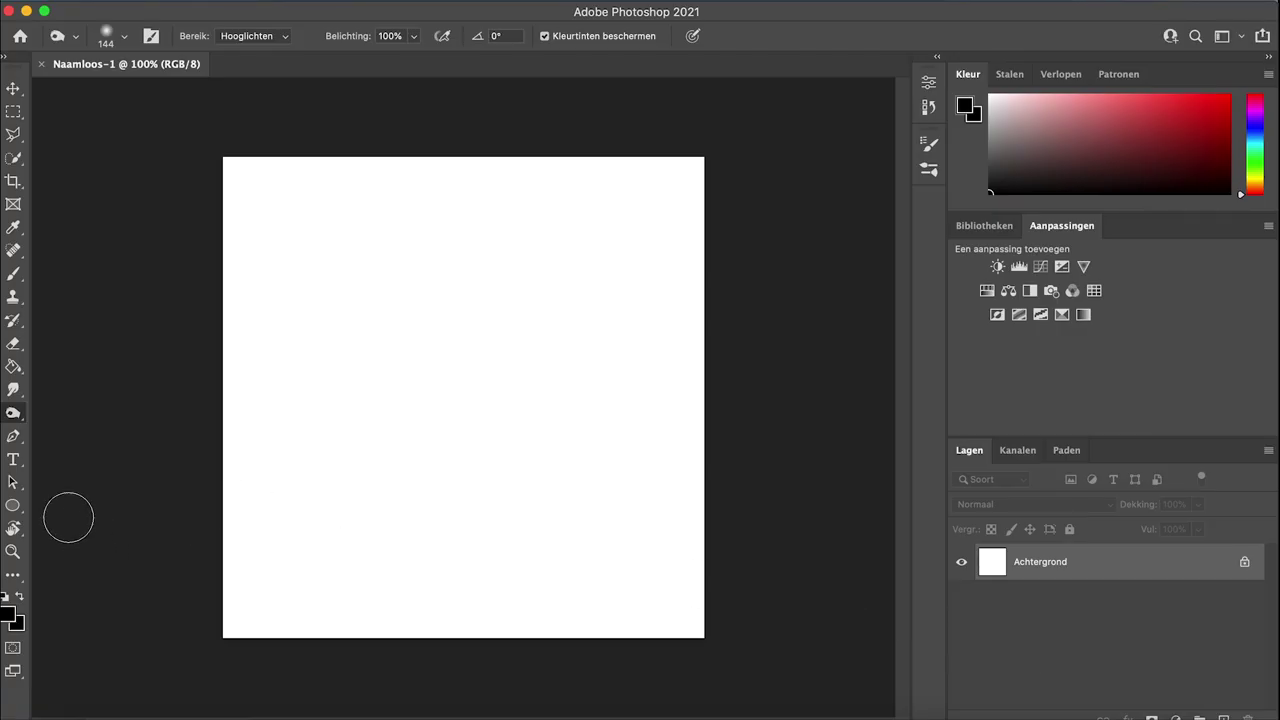
{"action": "left_click", "coordinate": [13, 366]}
{"action": "left_click", "coordinate": [362, 388]}
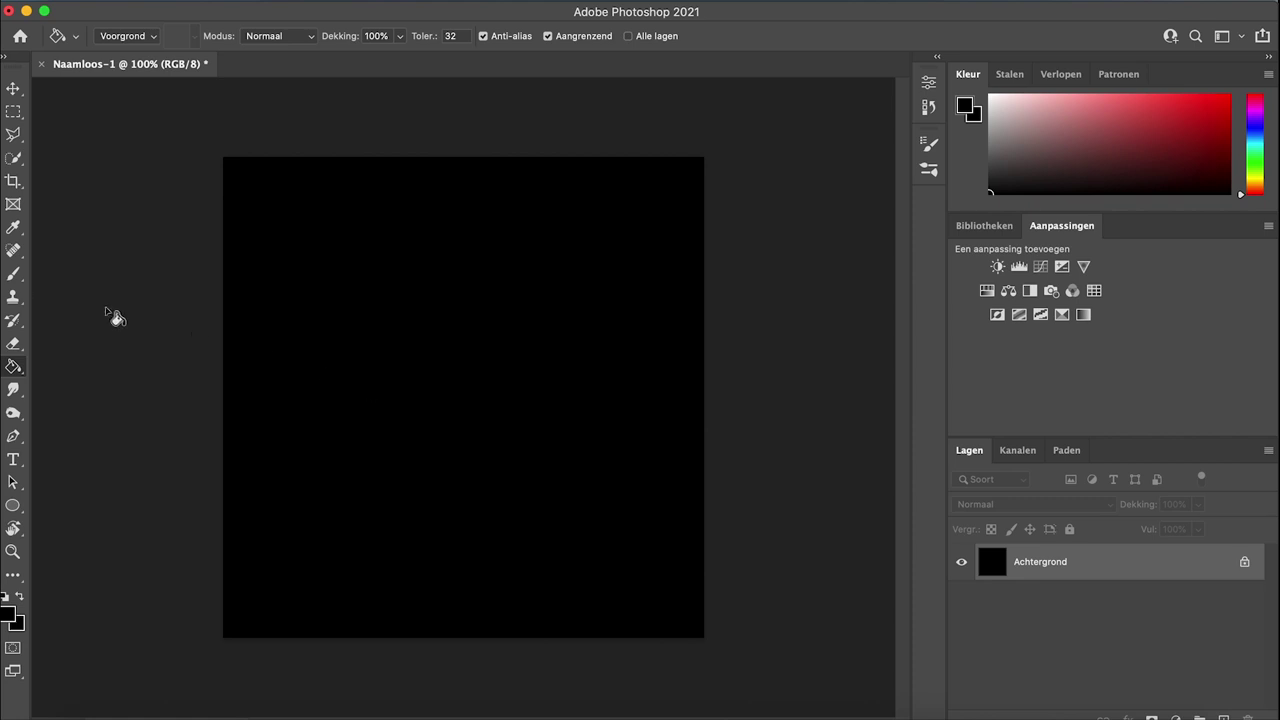
- Extend the black canvas outward into a larger landscape format with the Crop tool
{"action": "left_click", "coordinate": [14, 182]}
{"action": "left_click_drag", "start_coordinate": [712, 640], "coordinate": [871, 688]}
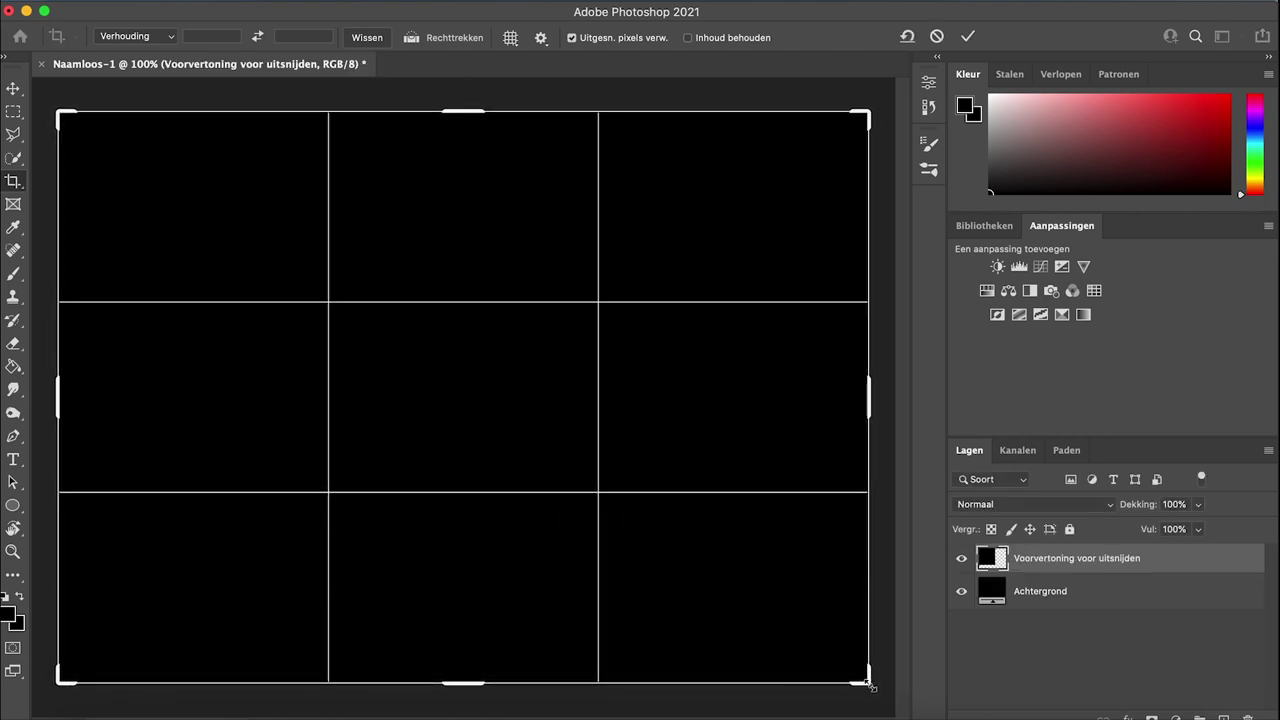
{"action": "key", "text": "Return"}
- Place DSC_0007.jpg from the Bewerkt folder and position it left of the canvas centre at about X 720 px
{"action": "left_click", "coordinate": [88, 712]}
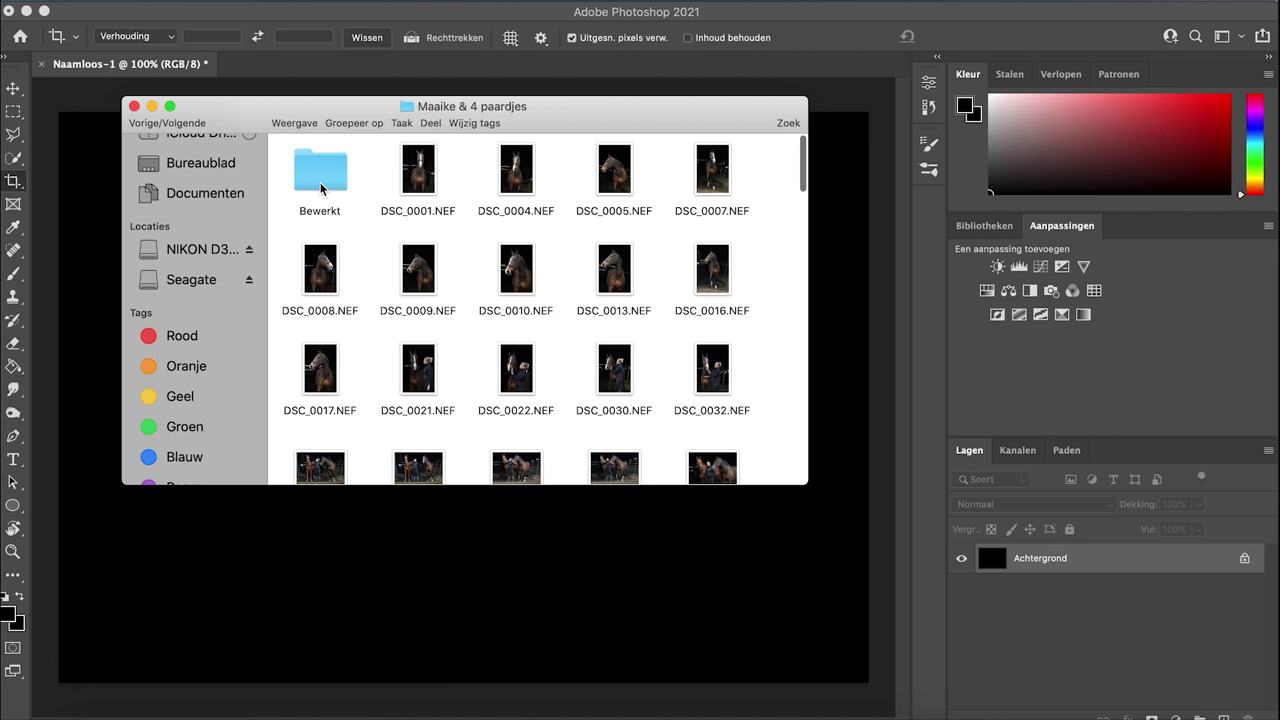
{"action": "left_click", "coordinate": [322, 178]}
{"action": "double_click", "coordinate": [322, 178]}
{"action": "left_click_drag", "start_coordinate": [320, 175], "coordinate": [333, 551]}
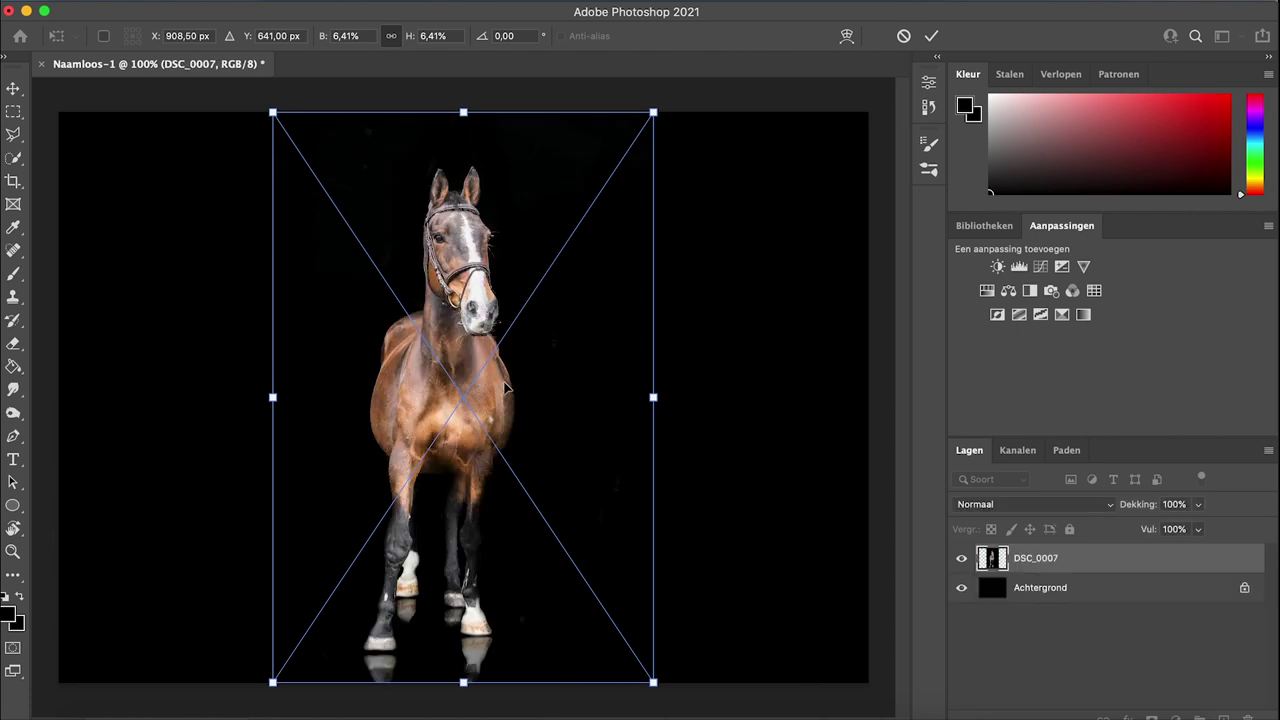
{"action": "left_click_drag", "start_coordinate": [504, 387], "coordinate": [427, 381]}
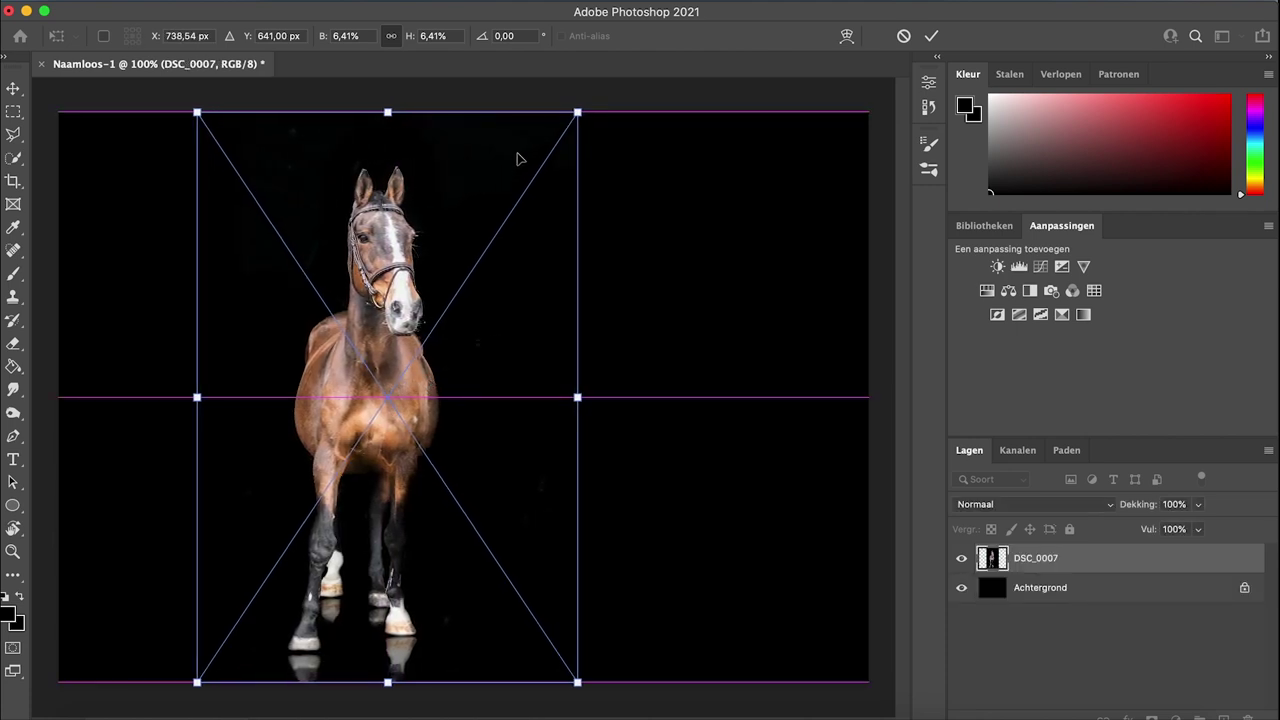
{"action": "left_click_drag", "start_coordinate": [489, 262], "coordinate": [479, 257]}
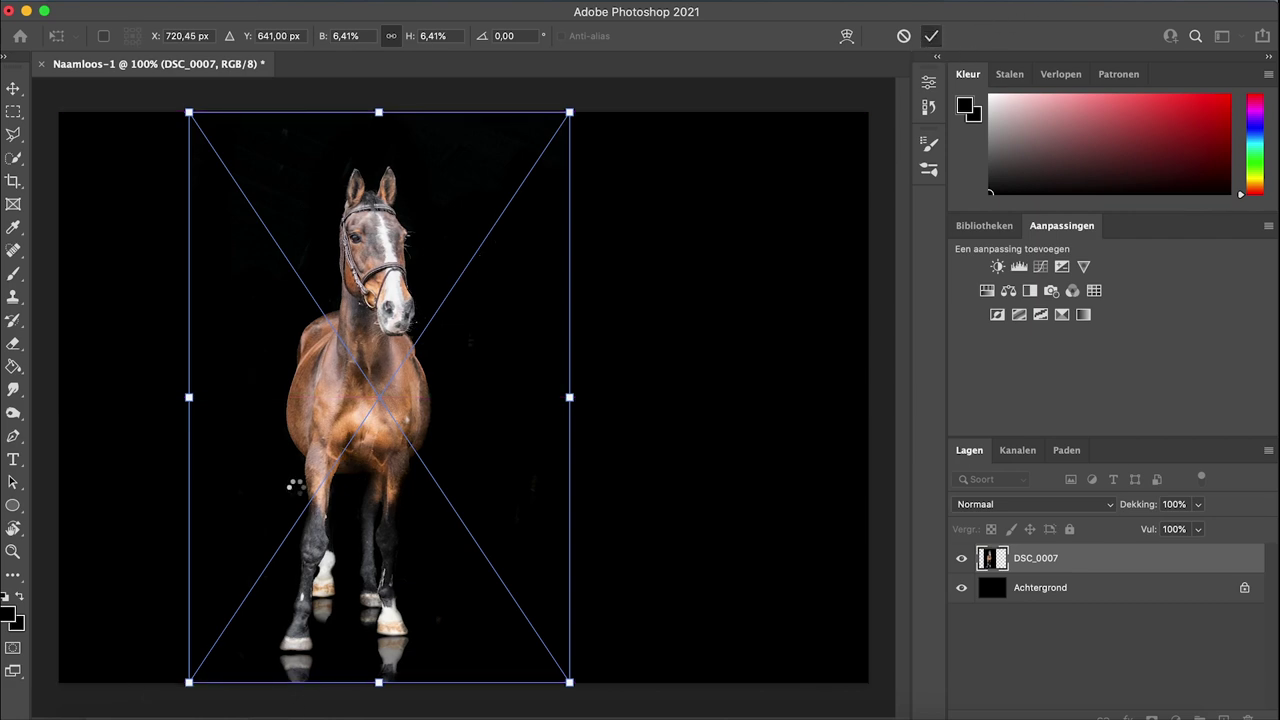
{"action": "key", "text": "c"}
- Place Jongste.jpg from the Bewerkt folder and position its horse near the left edge of the canvas
{"action": "left_click", "coordinate": [96, 714]}
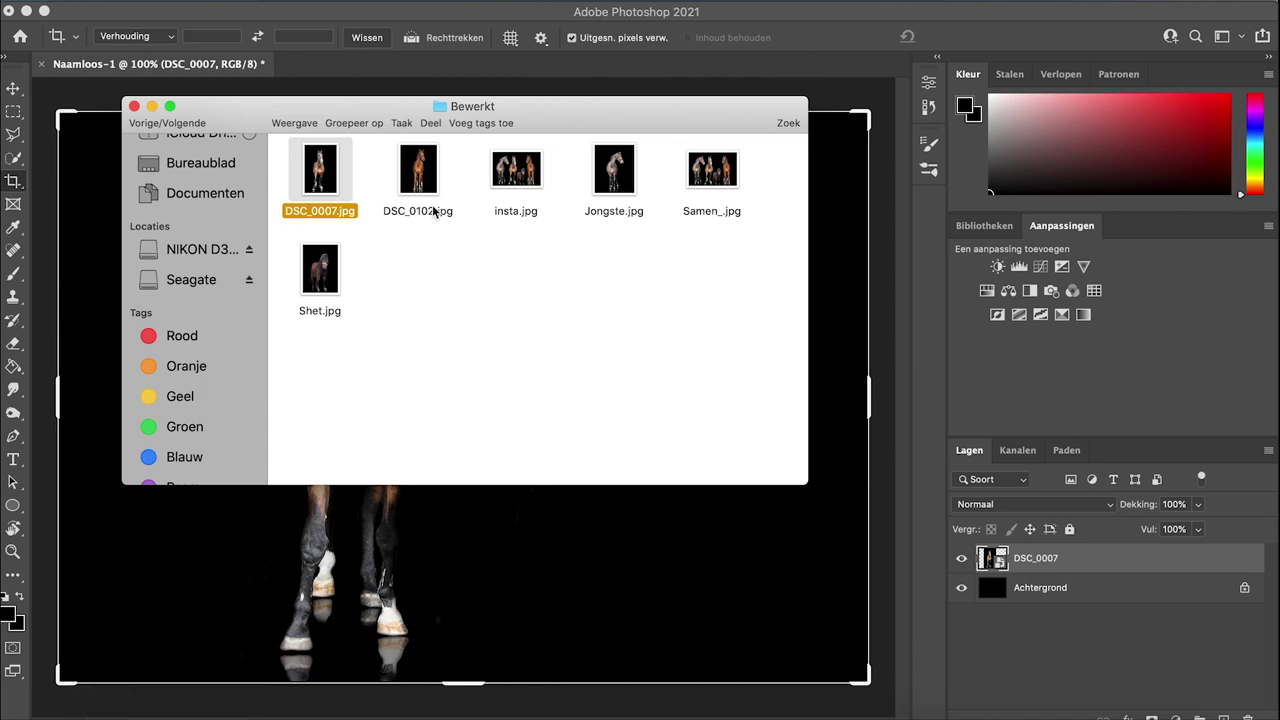
{"action": "left_click_drag", "start_coordinate": [615, 187], "coordinate": [197, 613]}
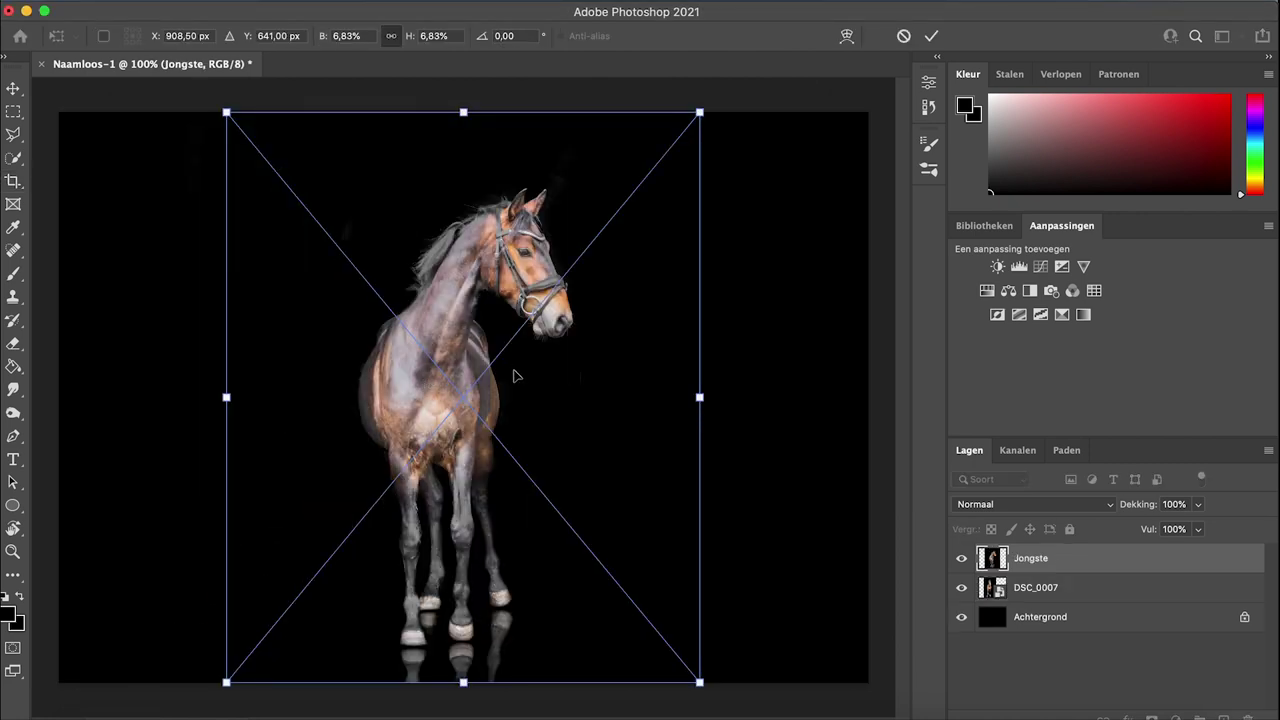
{"action": "left_click_drag", "start_coordinate": [390, 397], "coordinate": [251, 410]}
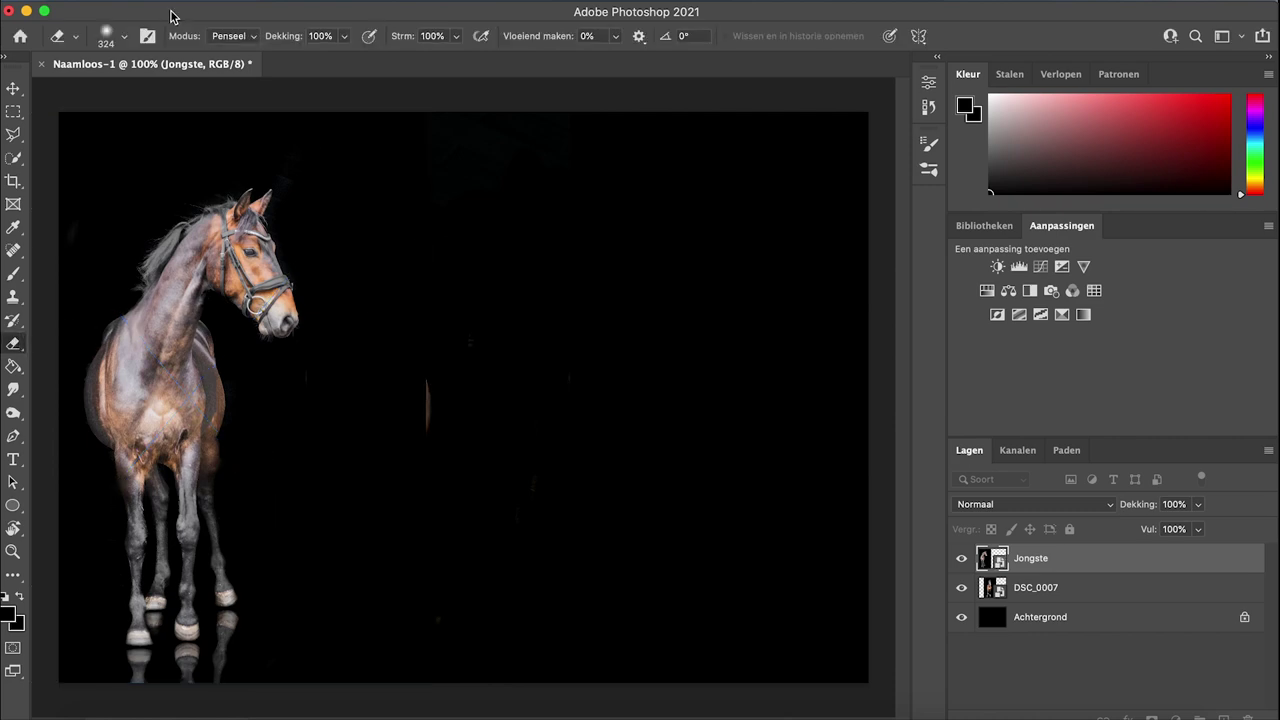
- Rasterize the Jongste layer and erase its black background where it covers the DSC_0007 horse
{"action": "left_click", "coordinate": [371, 360]}
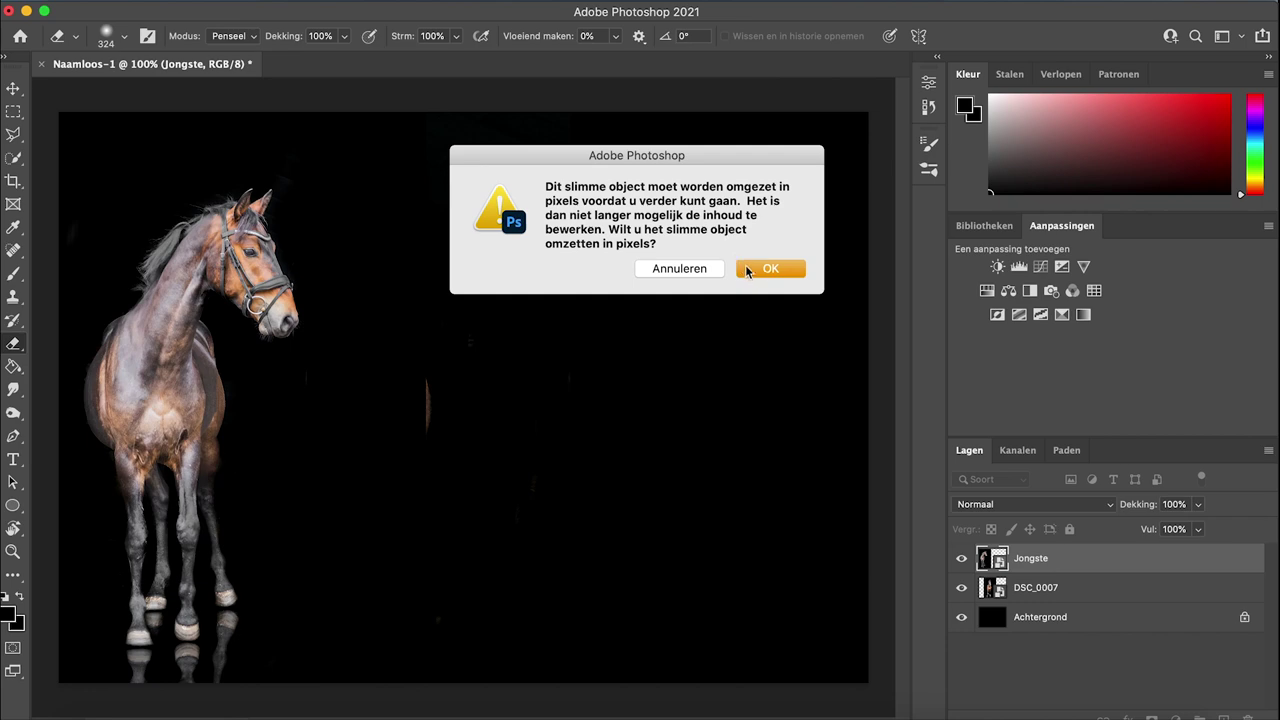
{"action": "left_click", "coordinate": [771, 272]}
{"action": "mouse_move", "coordinate": [350, 208]}
{"action": "left_mouse_down"}
{"action": "mouse_move", "coordinate": [370, 150]}
{"action": "mouse_move", "coordinate": [422, 198]}
{"action": "mouse_move", "coordinate": [426, 456]}
{"action": "mouse_move", "coordinate": [432, 396]}
{"action": "mouse_move", "coordinate": [386, 604]}
{"action": "mouse_move", "coordinate": [358, 598]}
{"action": "mouse_move", "coordinate": [312, 662]}
{"action": "mouse_move", "coordinate": [315, 427]}
{"action": "mouse_move", "coordinate": [368, 383]}
{"action": "mouse_move", "coordinate": [381, 256]}
{"action": "mouse_move", "coordinate": [423, 223]}
{"action": "left_mouse_up"}
- Shift the DSC_0007 horse slightly away from the Jongste horse and scale it down to about 6.29%
{"action": "left_click", "coordinate": [17, 90]}
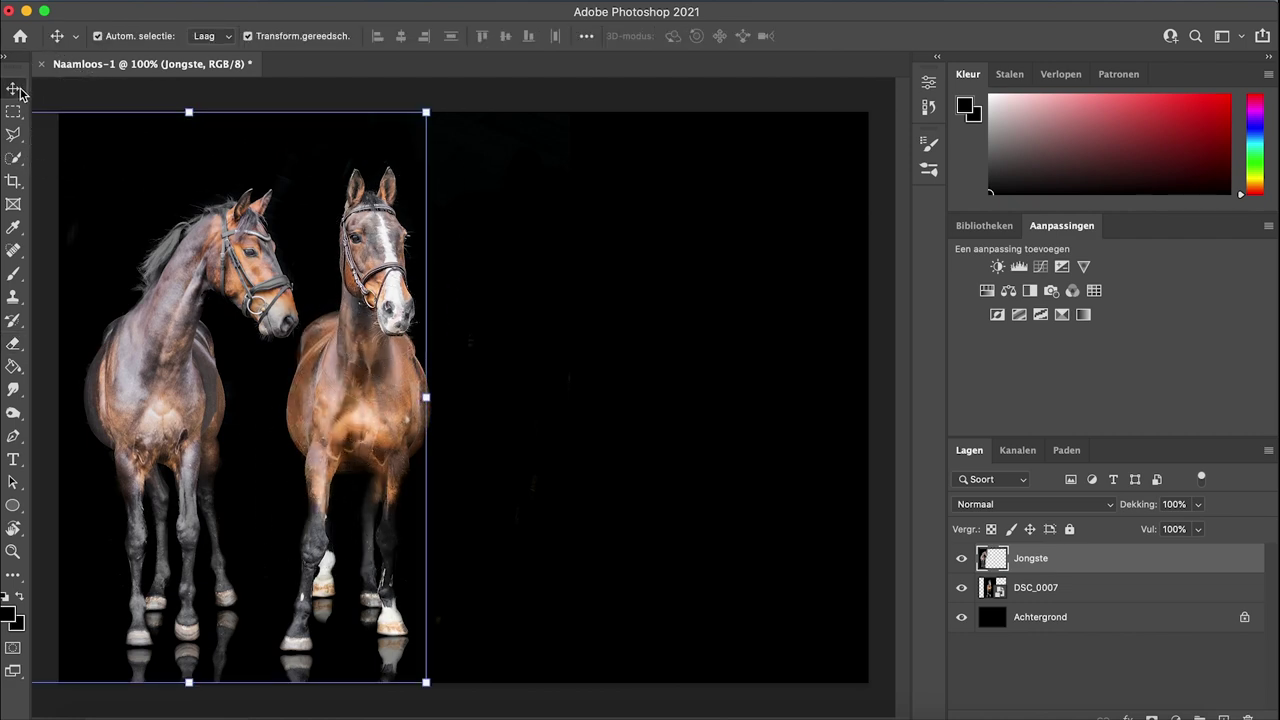
{"action": "left_click", "coordinate": [995, 590]}
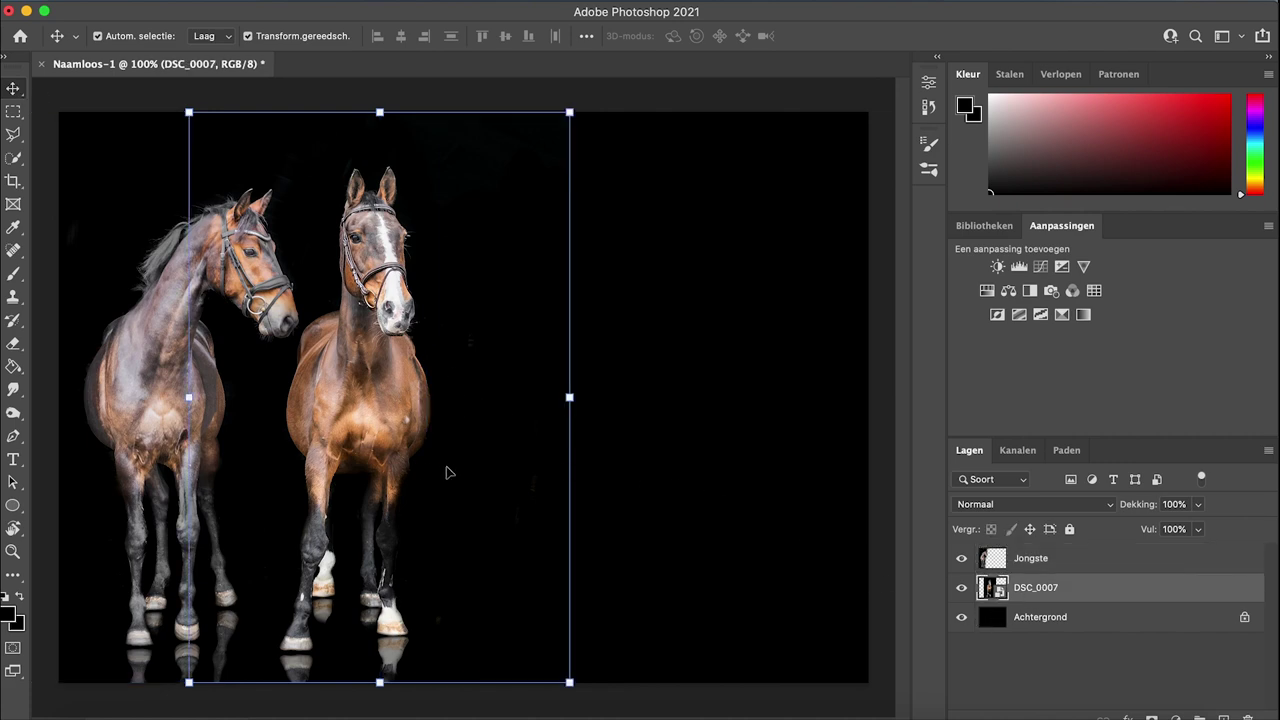
{"action": "left_click_drag", "start_coordinate": [423, 466], "coordinate": [438, 470]}
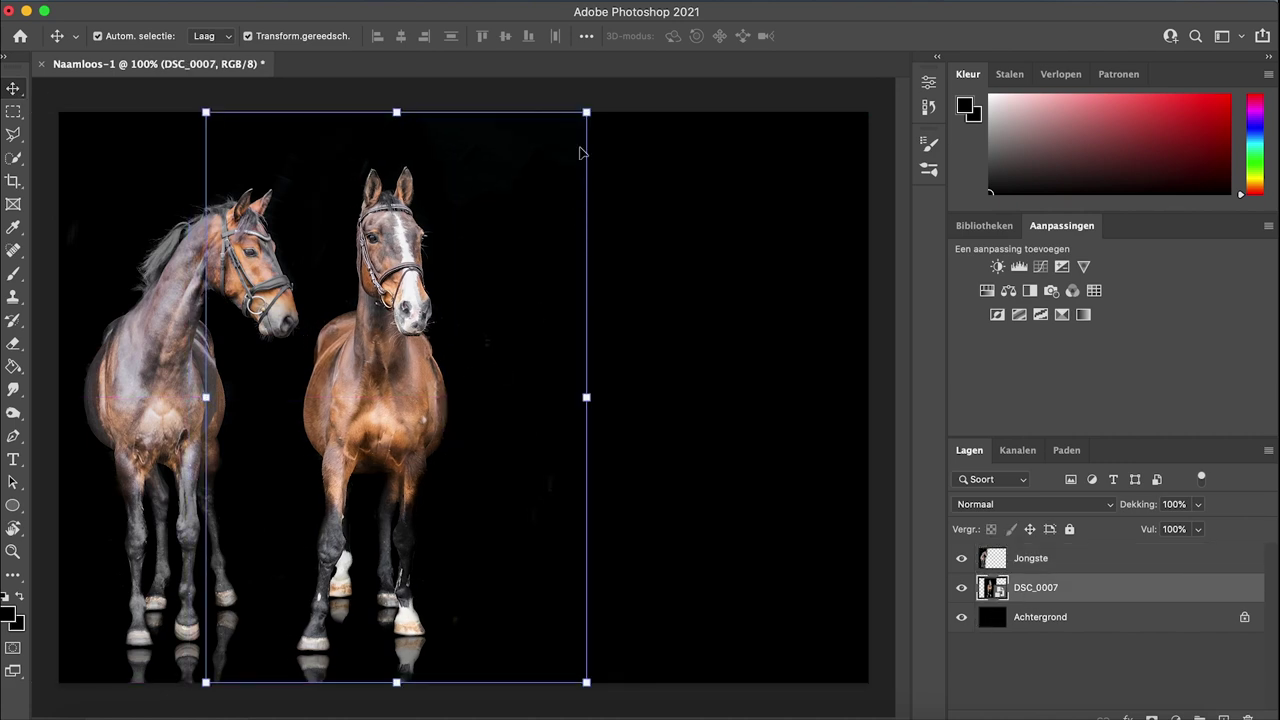
{"action": "left_click_drag", "start_coordinate": [590, 111], "coordinate": [579, 130]}
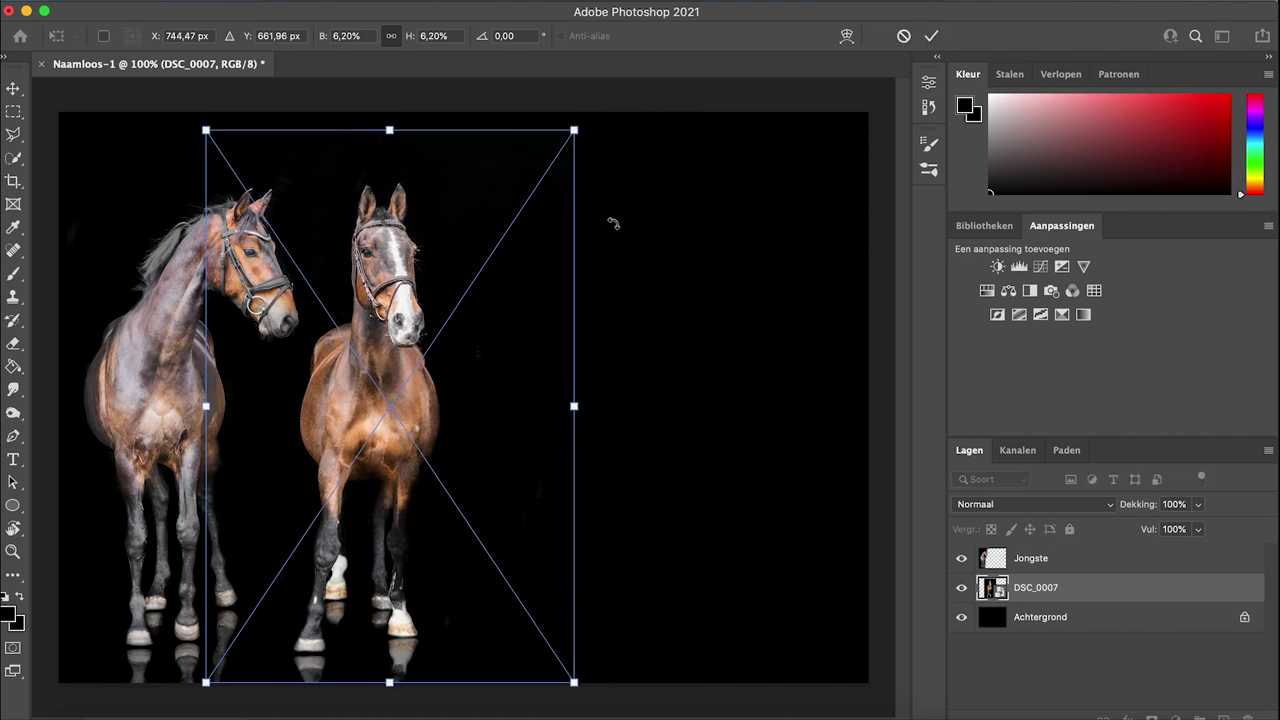
{"action": "left_click_drag", "start_coordinate": [581, 127], "coordinate": [582, 121]}
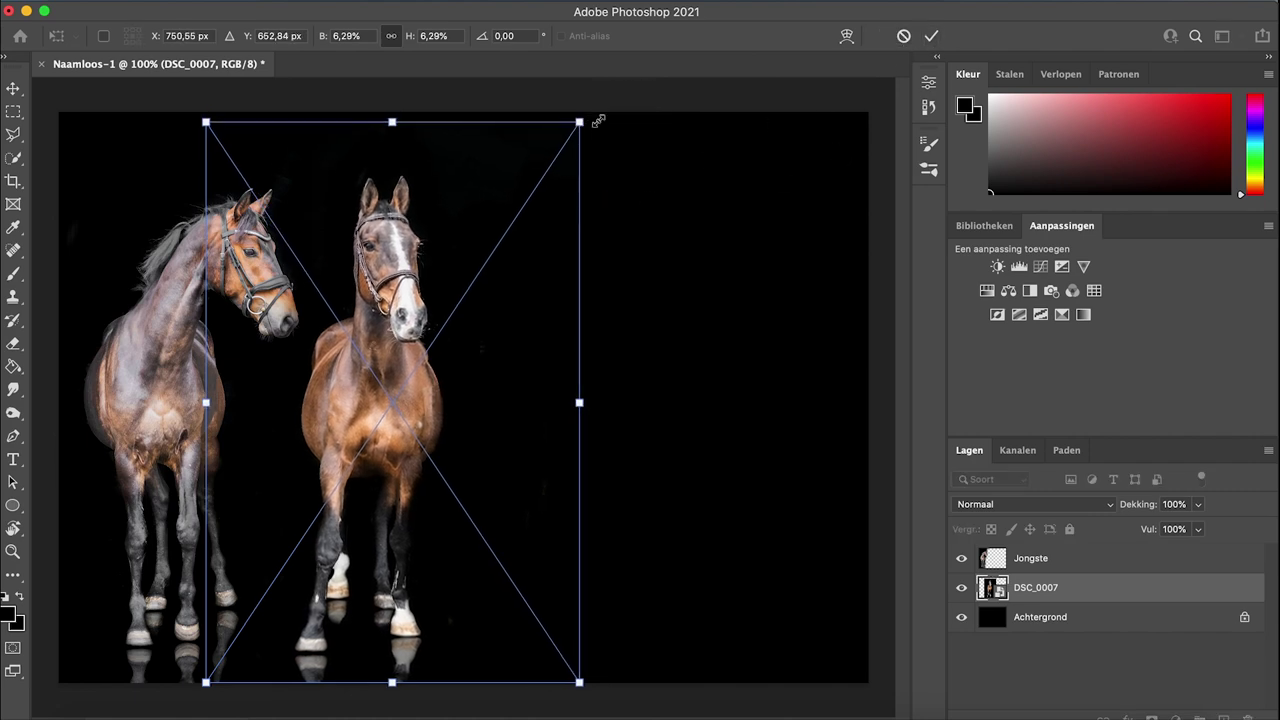
{"action": "left_click", "coordinate": [933, 40]}
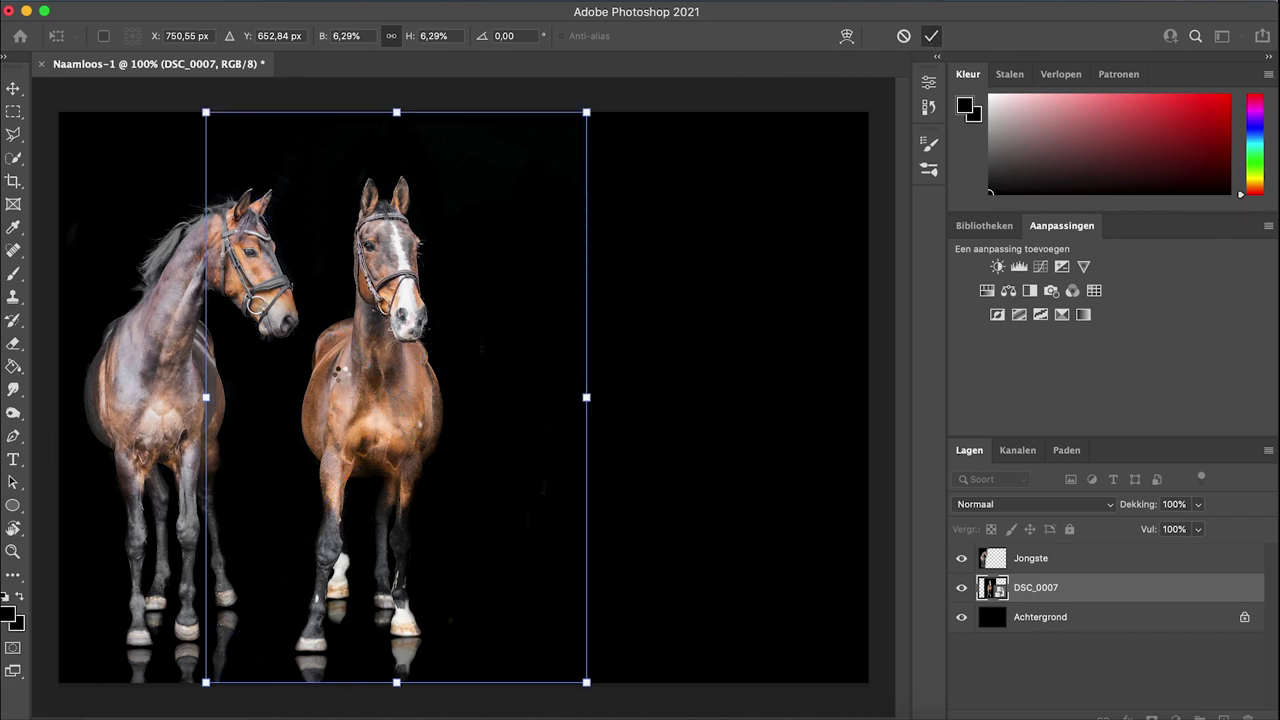
- Place Shet.jpg, scale the pony to about 4.30% and position it beside the DSC_0007 horse at about X 1058 px
{"action": "left_click", "coordinate": [96, 716]}
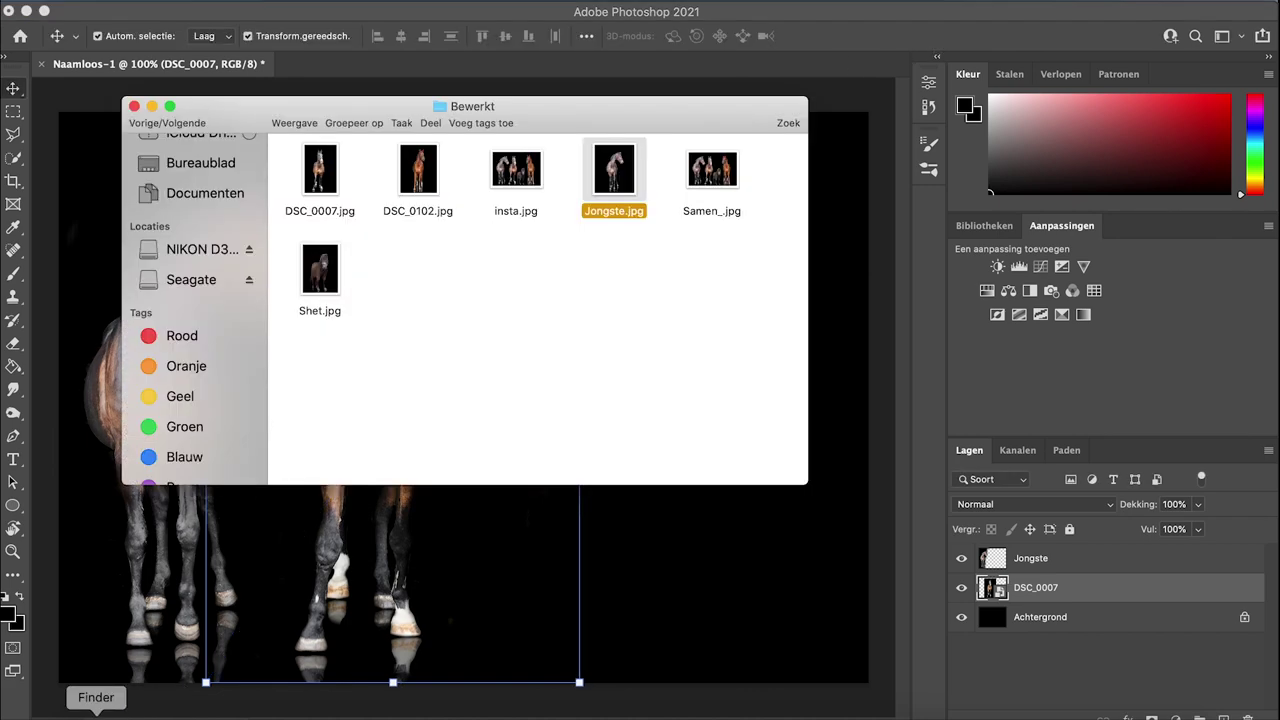
{"action": "left_click", "coordinate": [564, 288]}
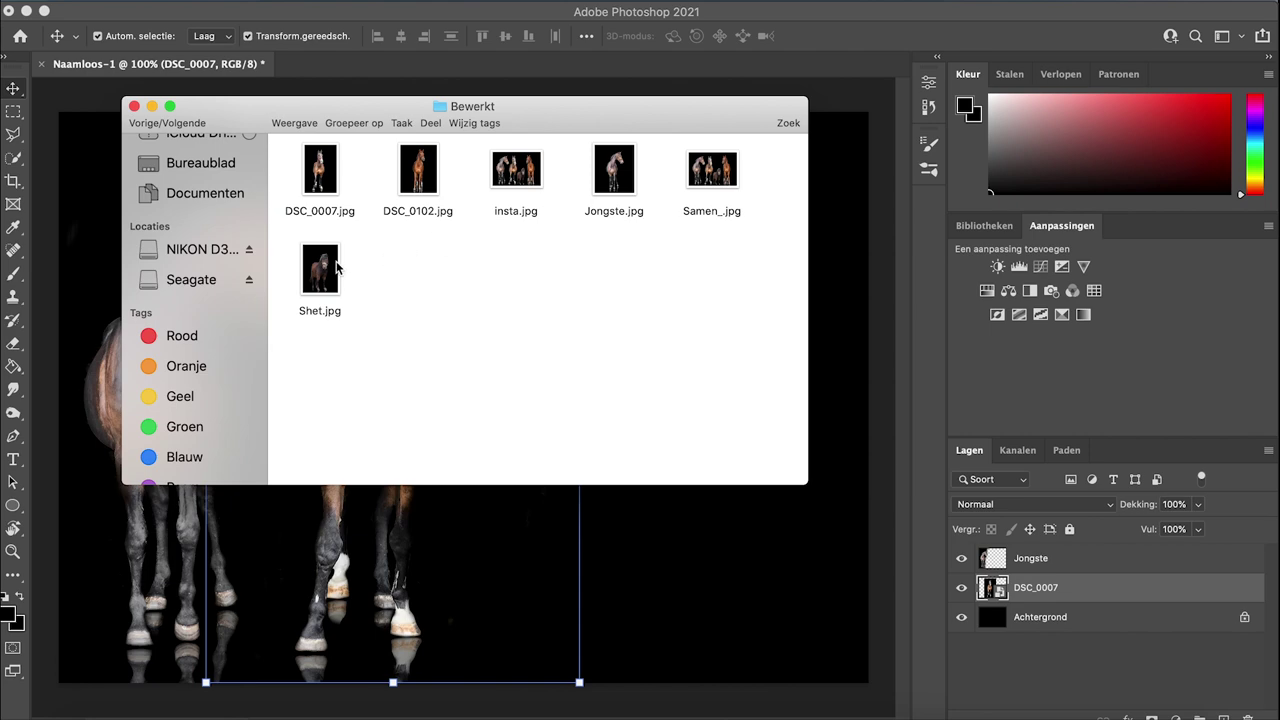
{"action": "left_click_drag", "start_coordinate": [337, 266], "coordinate": [636, 580]}
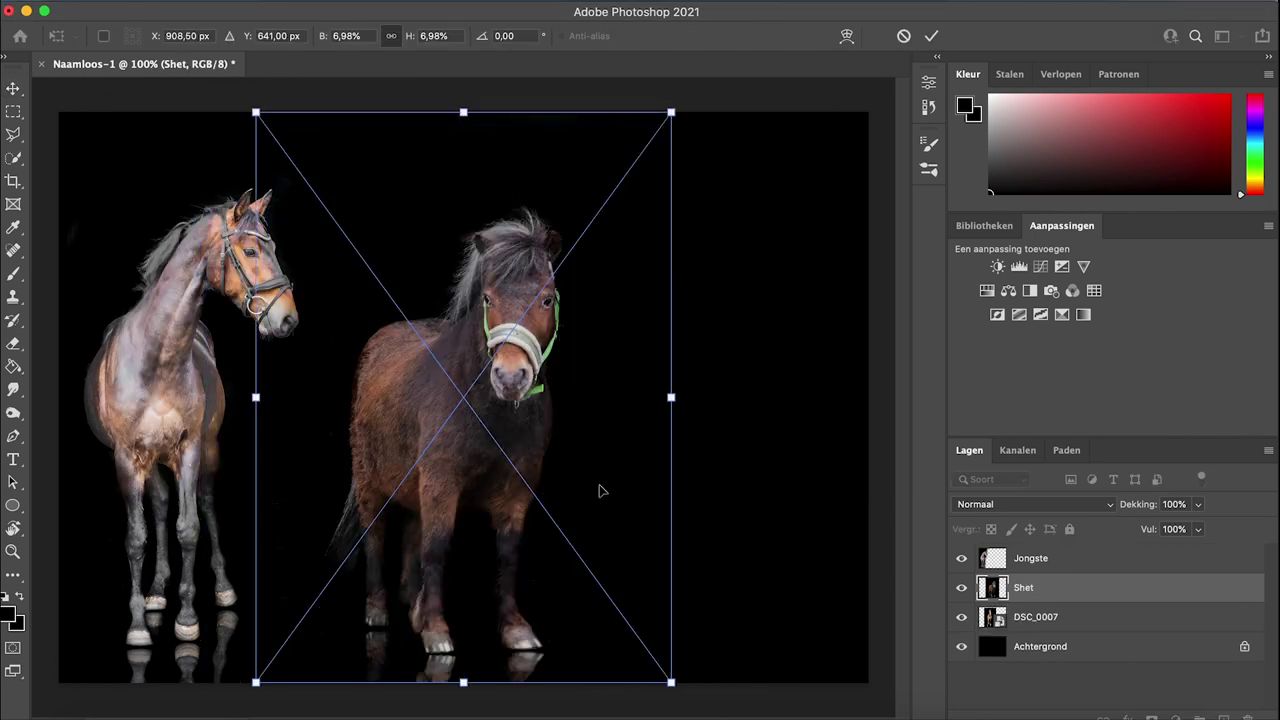
{"action": "left_click_drag", "start_coordinate": [255, 112], "coordinate": [388, 343]}
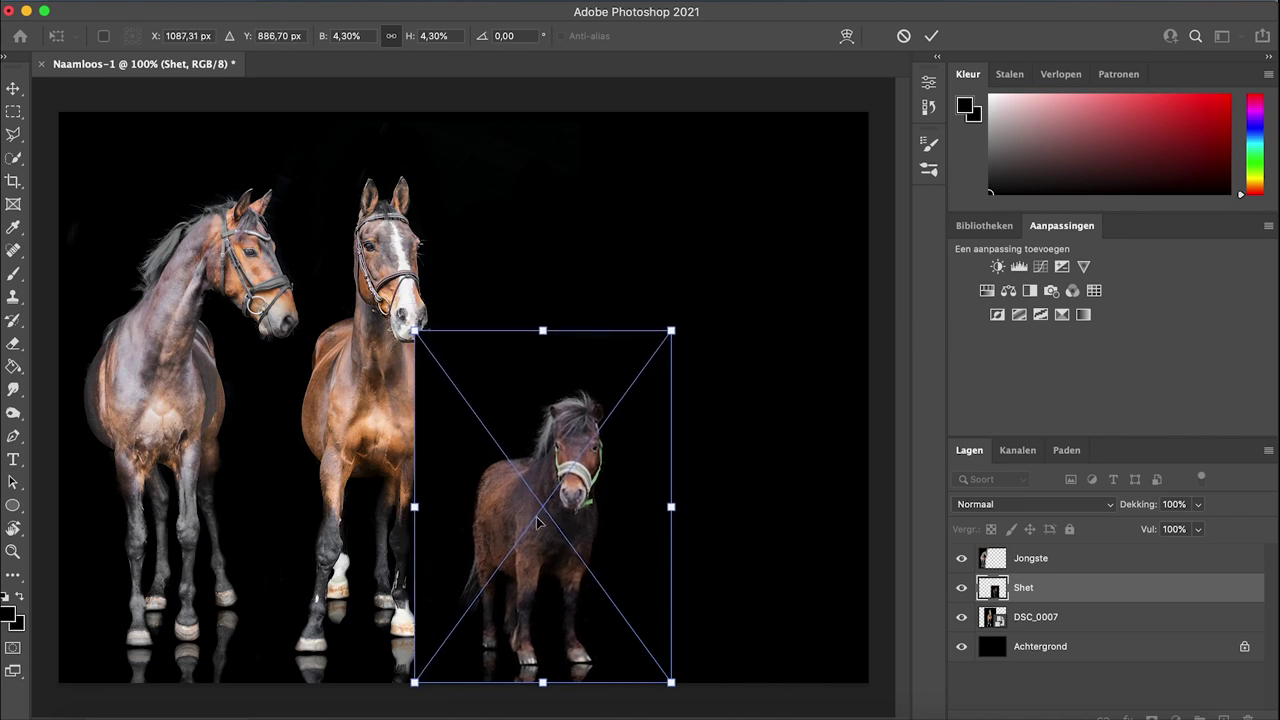
{"action": "left_click_drag", "start_coordinate": [537, 522], "coordinate": [530, 521]}
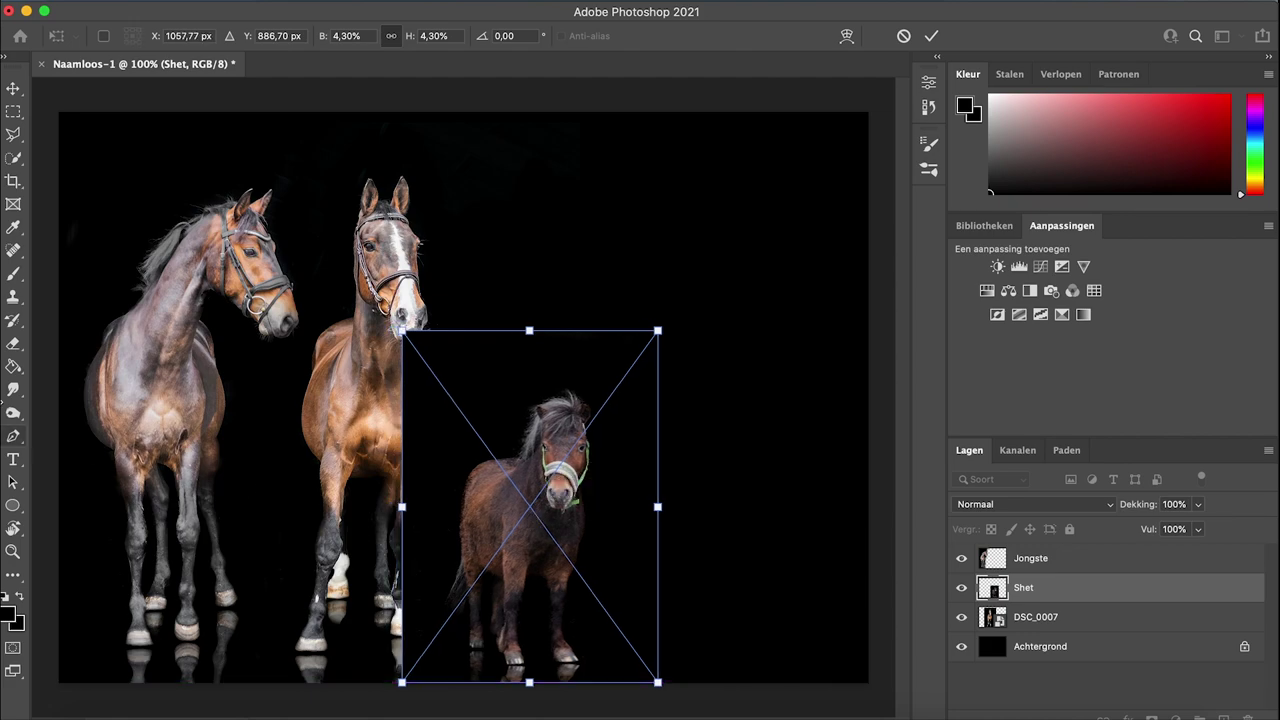
- Rasterize the Shet layer and erase its black background where it covers the DSC_0007 horse's body and legs
{"action": "left_click", "coordinate": [14, 343]}
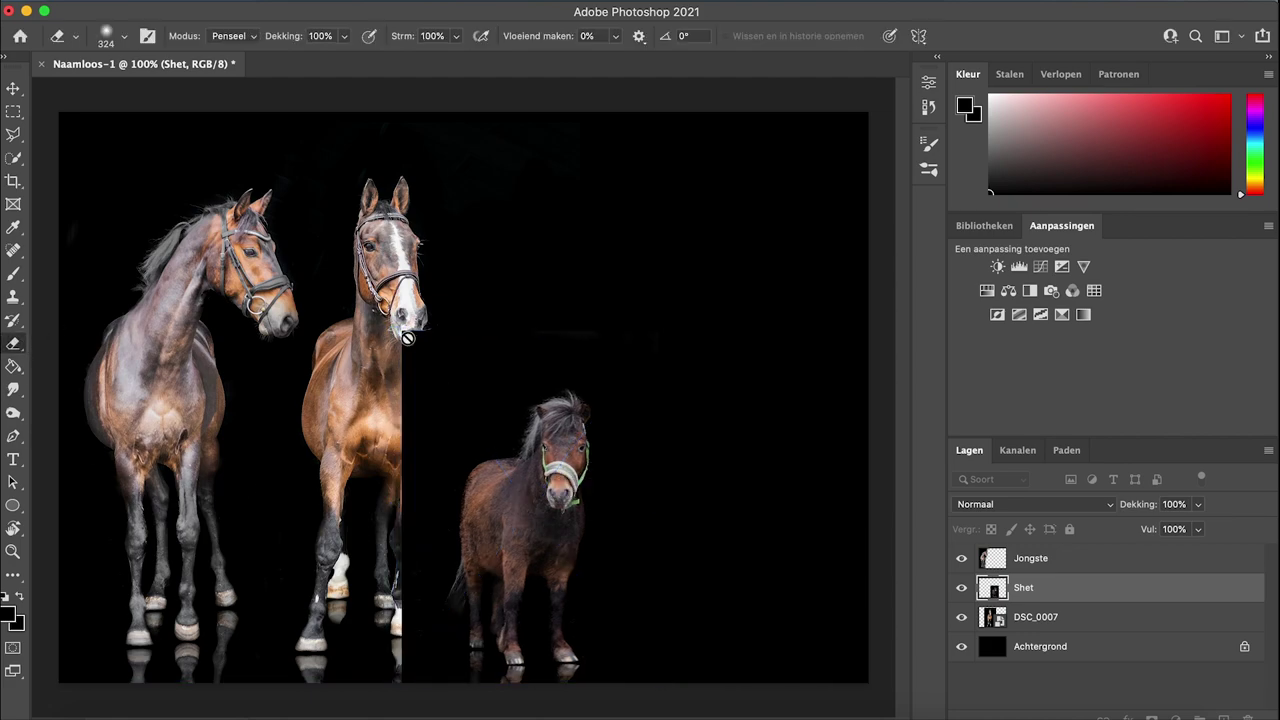
{"action": "left_click", "coordinate": [417, 337]}
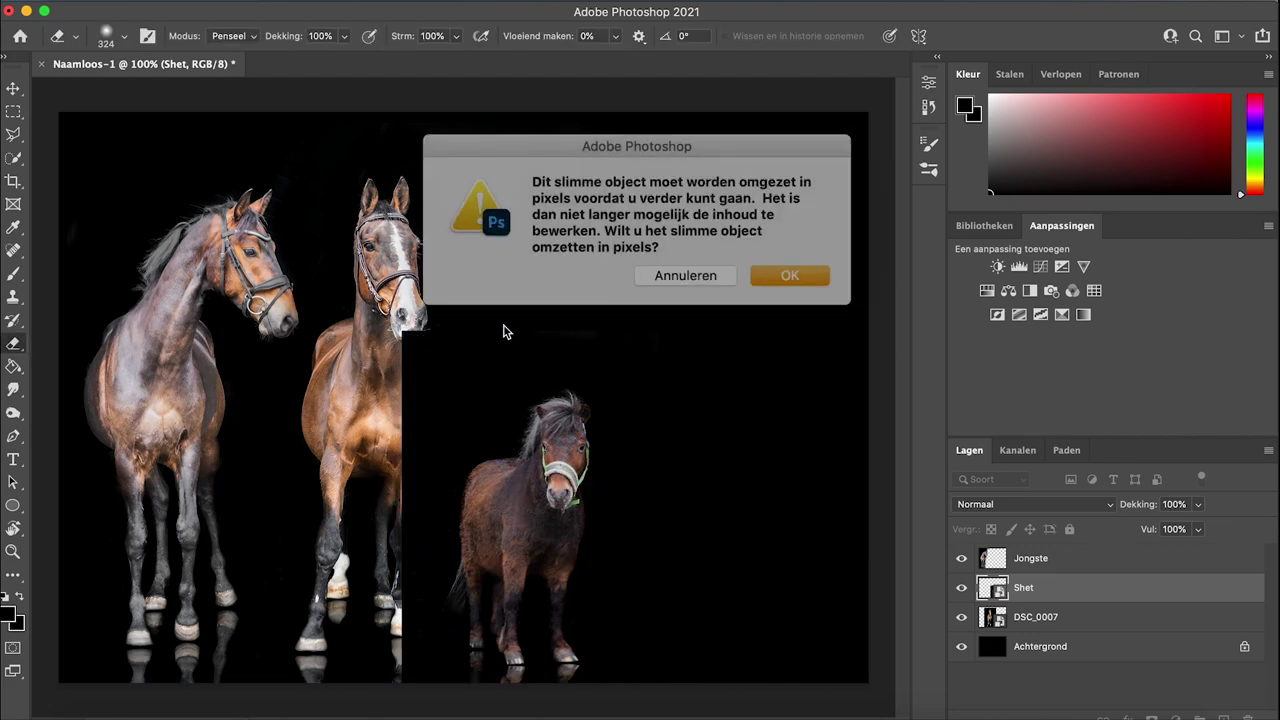
{"action": "left_click", "coordinate": [760, 271]}
{"action": "mouse_move", "coordinate": [528, 309]}
{"action": "left_mouse_down"}
{"action": "mouse_move", "coordinate": [440, 335]}
{"action": "mouse_move", "coordinate": [385, 460]}
{"action": "mouse_move", "coordinate": [425, 415]}
{"action": "left_mouse_up"}
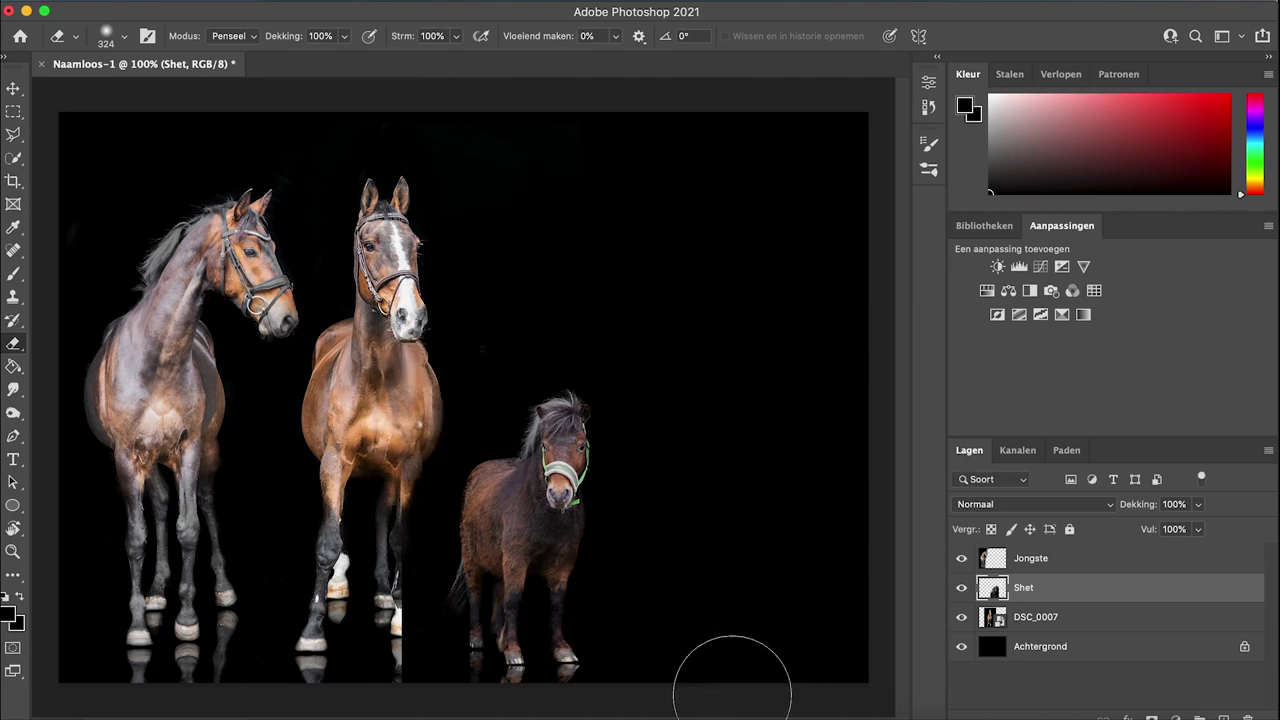
{"action": "left_click", "coordinate": [361, 632]}
{"action": "mouse_move", "coordinate": [361, 632]}
{"action": "left_mouse_down"}
{"action": "mouse_move", "coordinate": [368, 500]}
{"action": "mouse_move", "coordinate": [360, 551]}
{"action": "mouse_move", "coordinate": [388, 708]}
{"action": "mouse_move", "coordinate": [350, 644]}
{"action": "mouse_move", "coordinate": [345, 550]}
{"action": "left_mouse_up"}
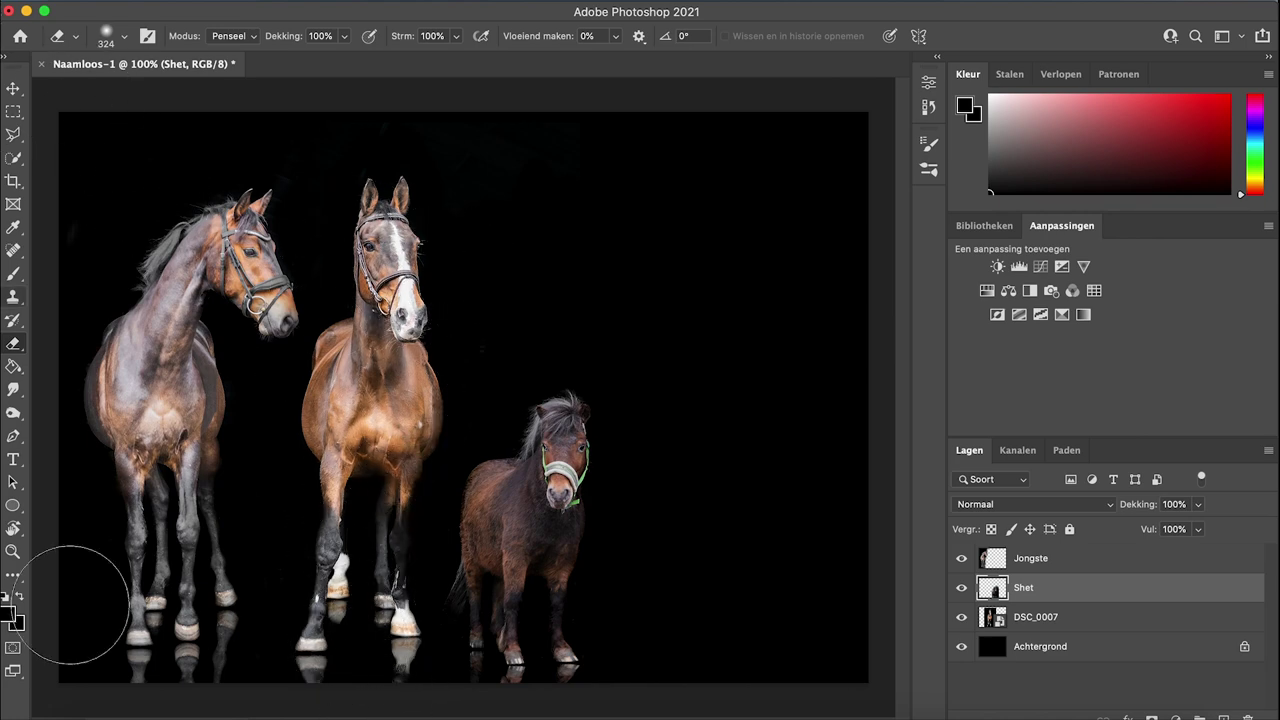
- Place DSC_0102.jpg flipped horizontally on the canvas's right side, at about X 1427 px and Y 665 px
{"action": "left_click", "coordinate": [96, 714]}
{"action": "left_click", "coordinate": [572, 288]}
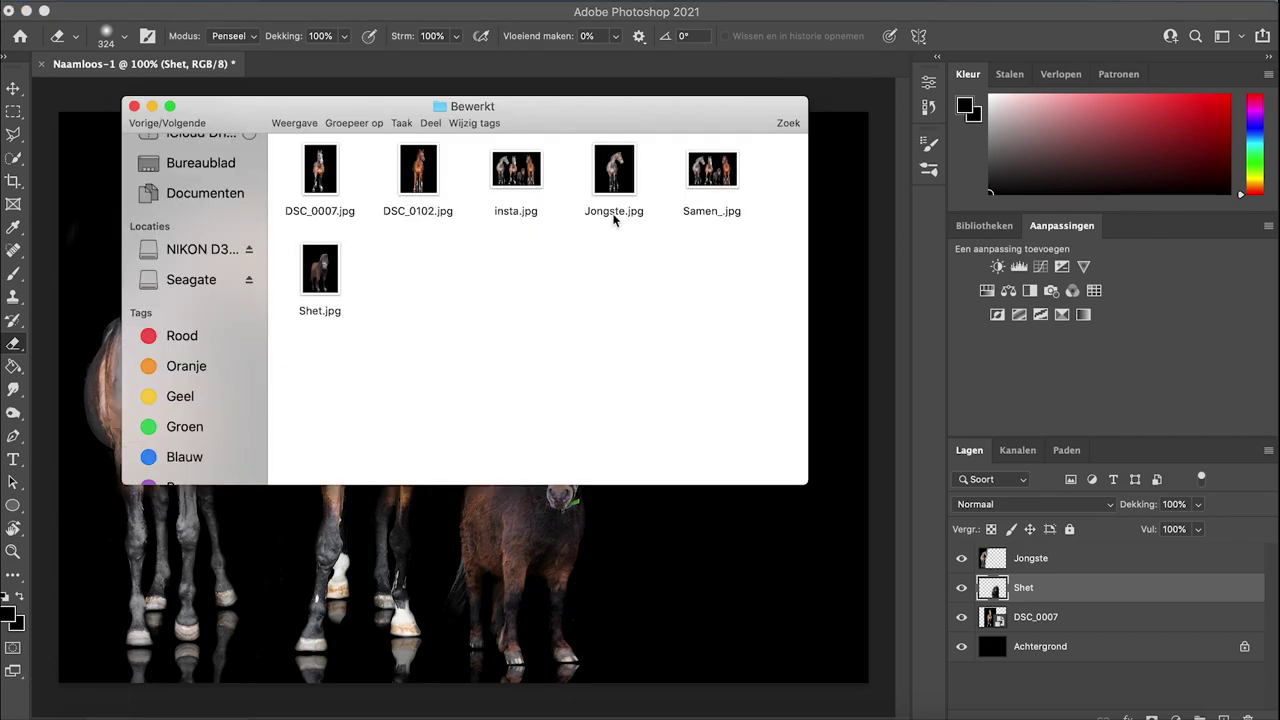
{"action": "left_click_drag", "start_coordinate": [418, 170], "coordinate": [659, 559]}
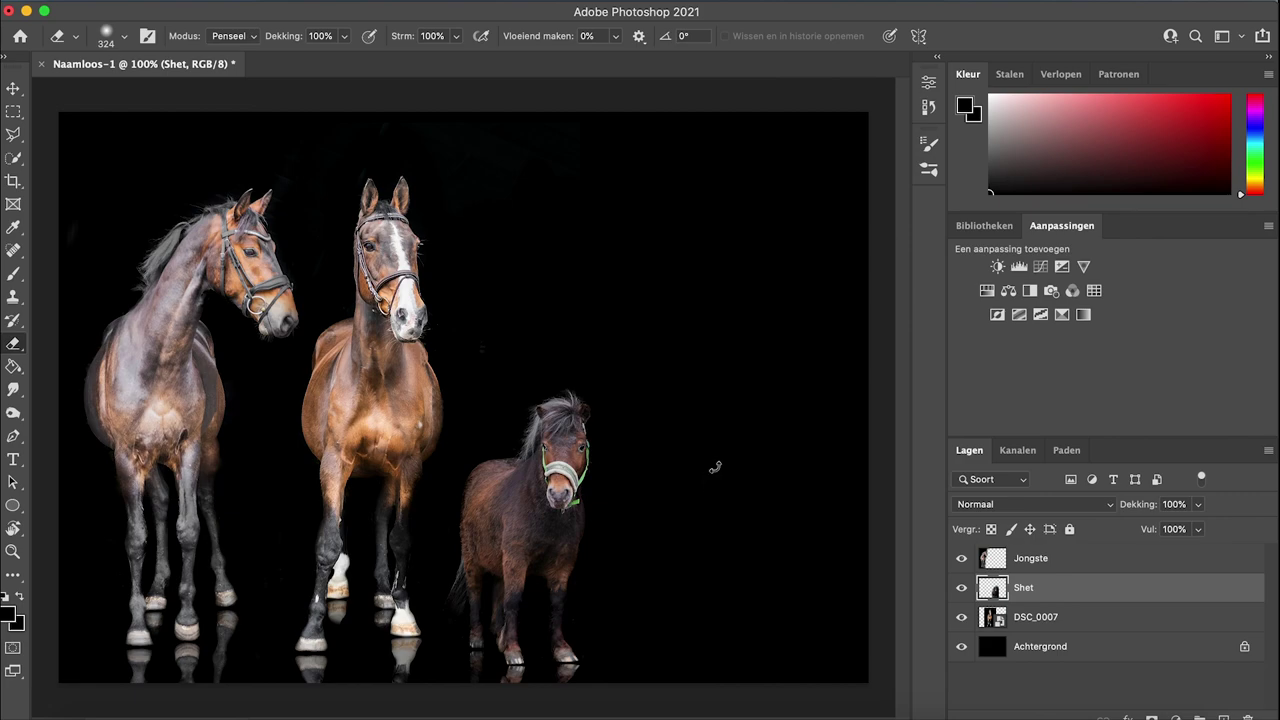
{"action": "right_click", "coordinate": [538, 371]}
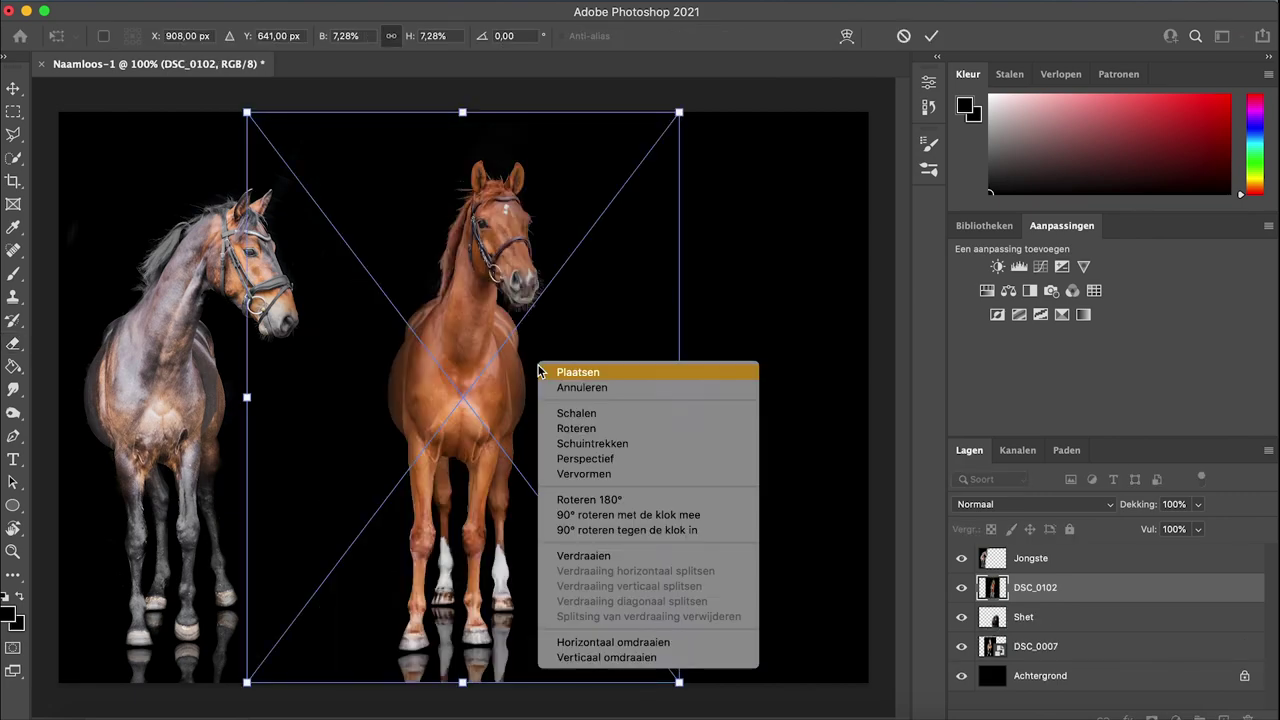
{"action": "left_click", "coordinate": [609, 641]}
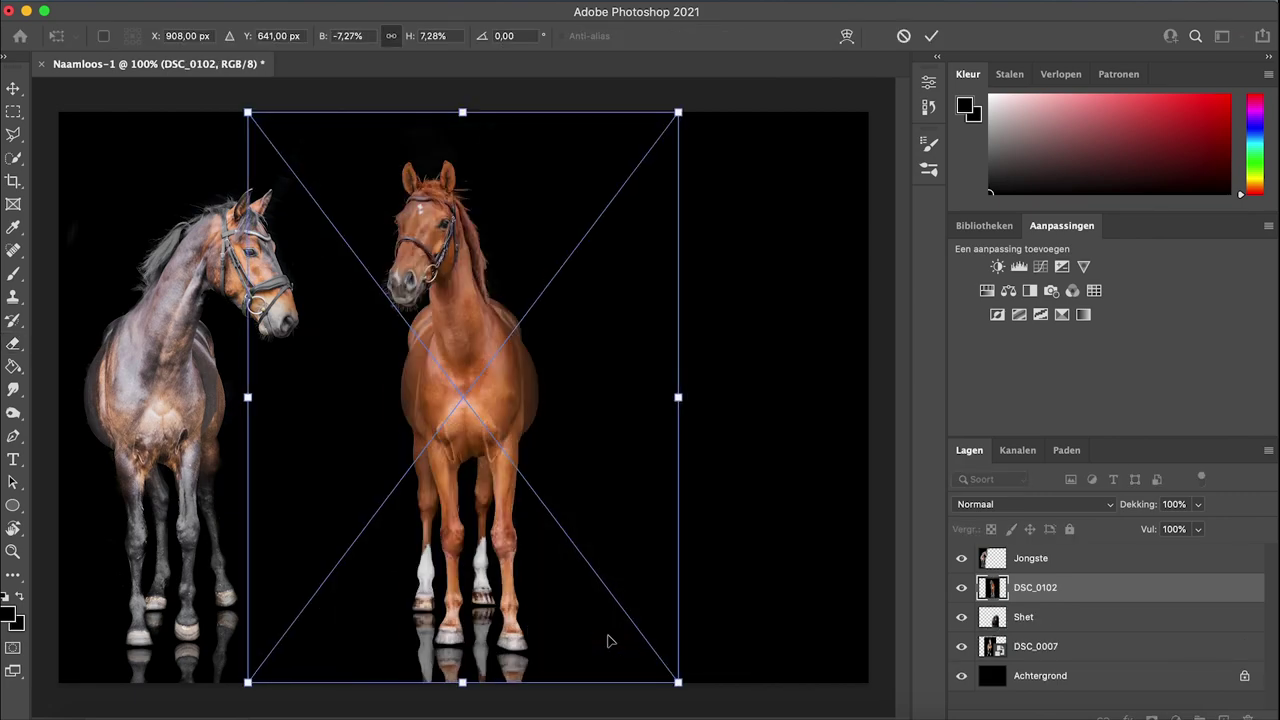
{"action": "left_click_drag", "start_coordinate": [478, 389], "coordinate": [663, 407]}
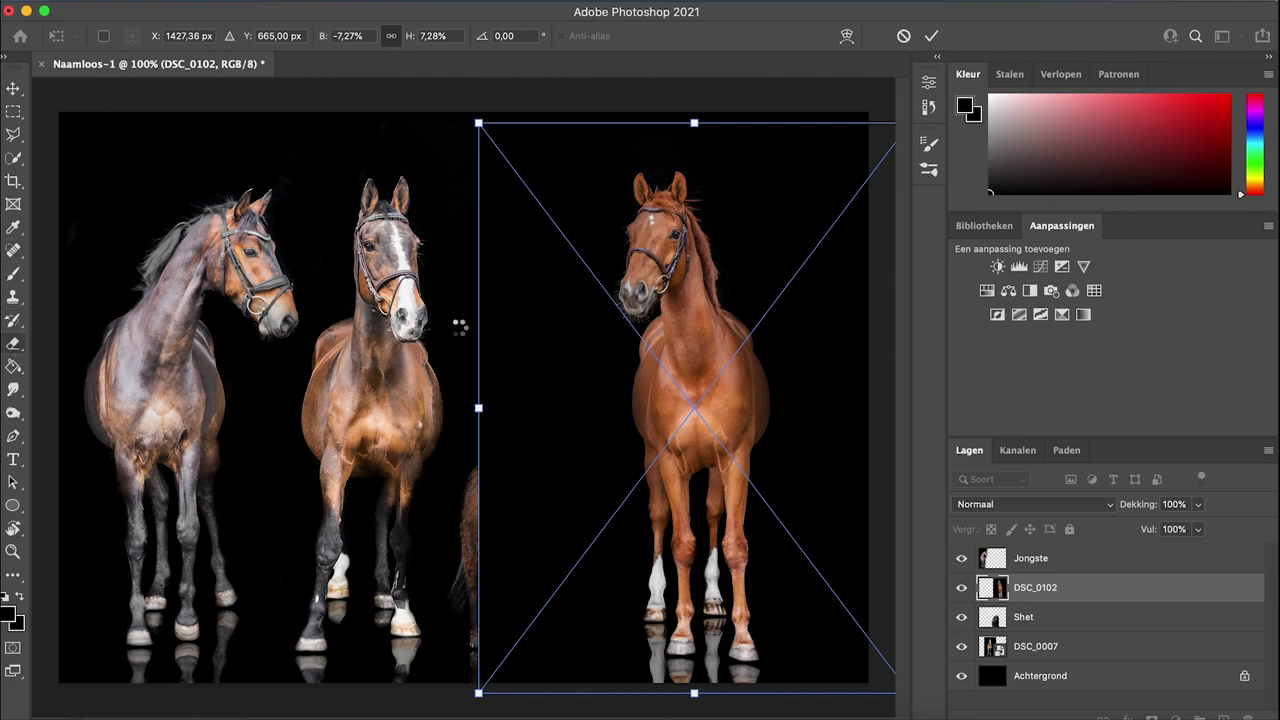
- Rasterize the DSC_0102 layer and erase its black background where it covers the pony
{"action": "left_click", "coordinate": [522, 388]}
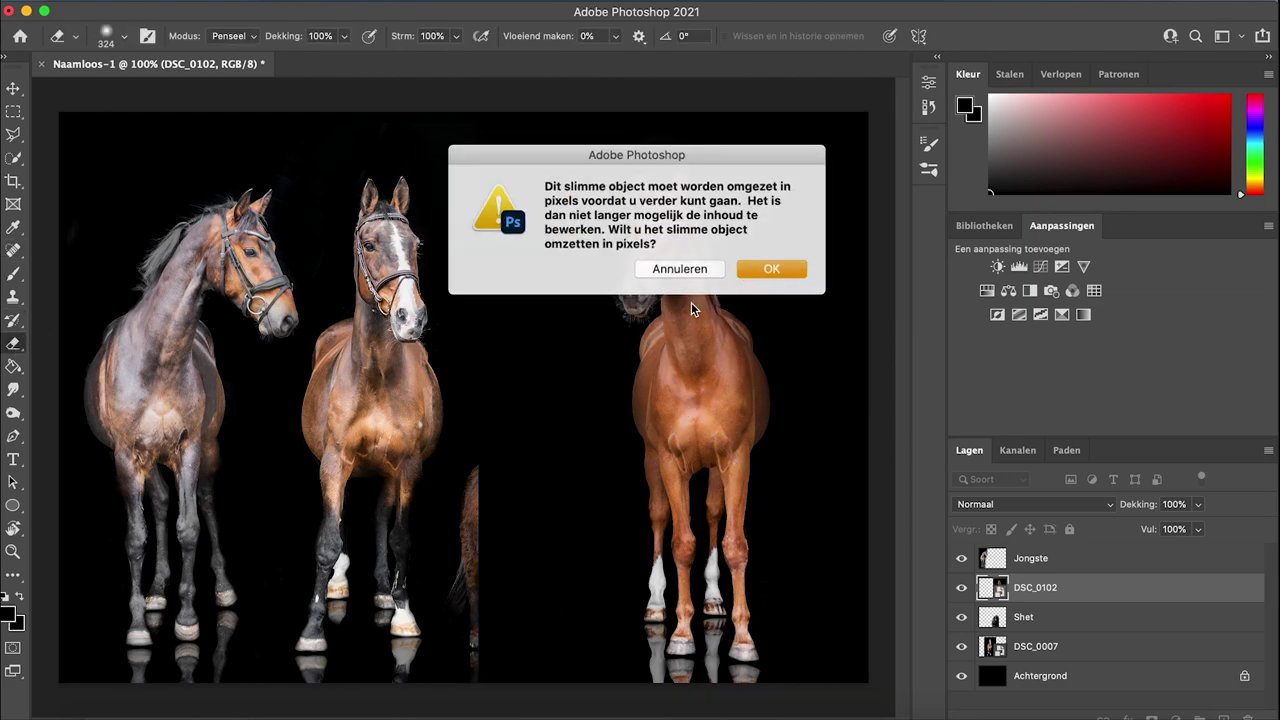
{"action": "left_click", "coordinate": [771, 269]}
{"action": "mouse_move", "coordinate": [512, 277]}
{"action": "left_mouse_down"}
{"action": "mouse_move", "coordinate": [514, 459]}
{"action": "mouse_move", "coordinate": [535, 461]}
{"action": "mouse_move", "coordinate": [525, 489]}
{"action": "mouse_move", "coordinate": [539, 412]}
{"action": "mouse_move", "coordinate": [544, 628]}
{"action": "left_mouse_up"}
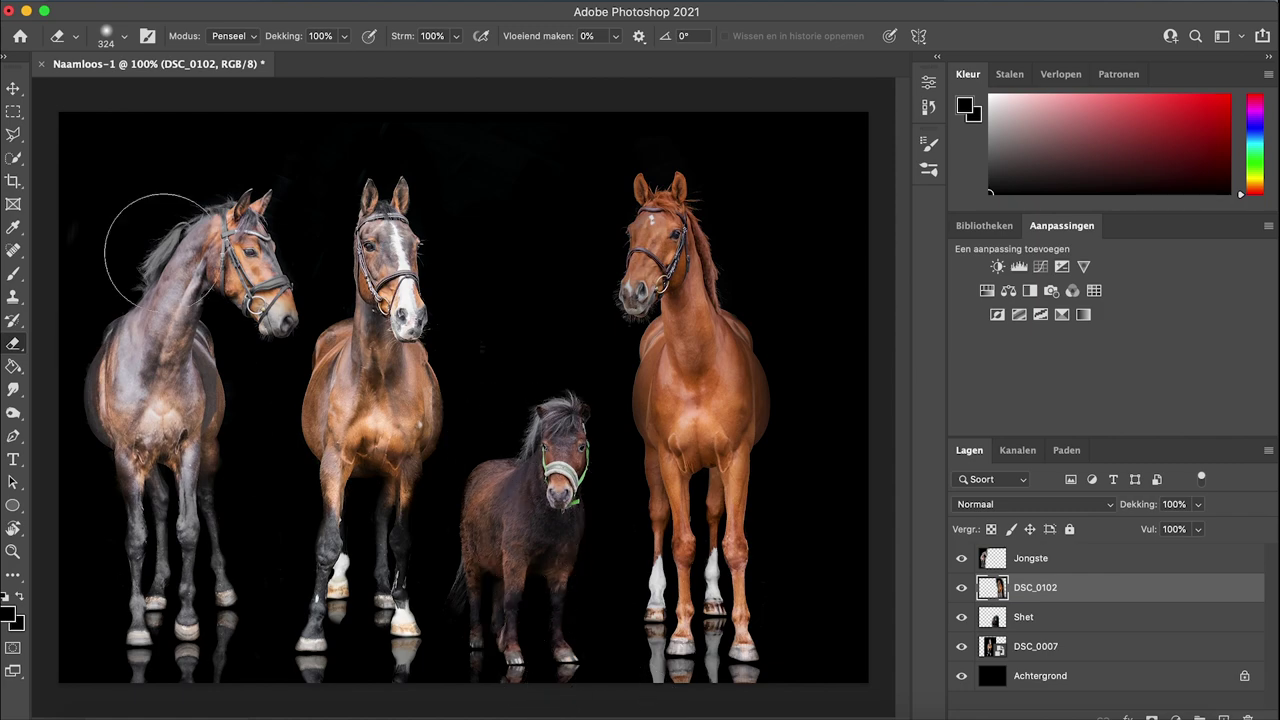
- Move the pony and the chestnut DSC_0102 horse further left to tighten the spacing of the group
{"action": "left_click", "coordinate": [13, 90]}
{"action": "left_click_drag", "start_coordinate": [733, 476], "coordinate": [718, 487]}
{"action": "left_click", "coordinate": [501, 558]}
{"action": "left_click_drag", "start_coordinate": [501, 558], "coordinate": [507, 552]}
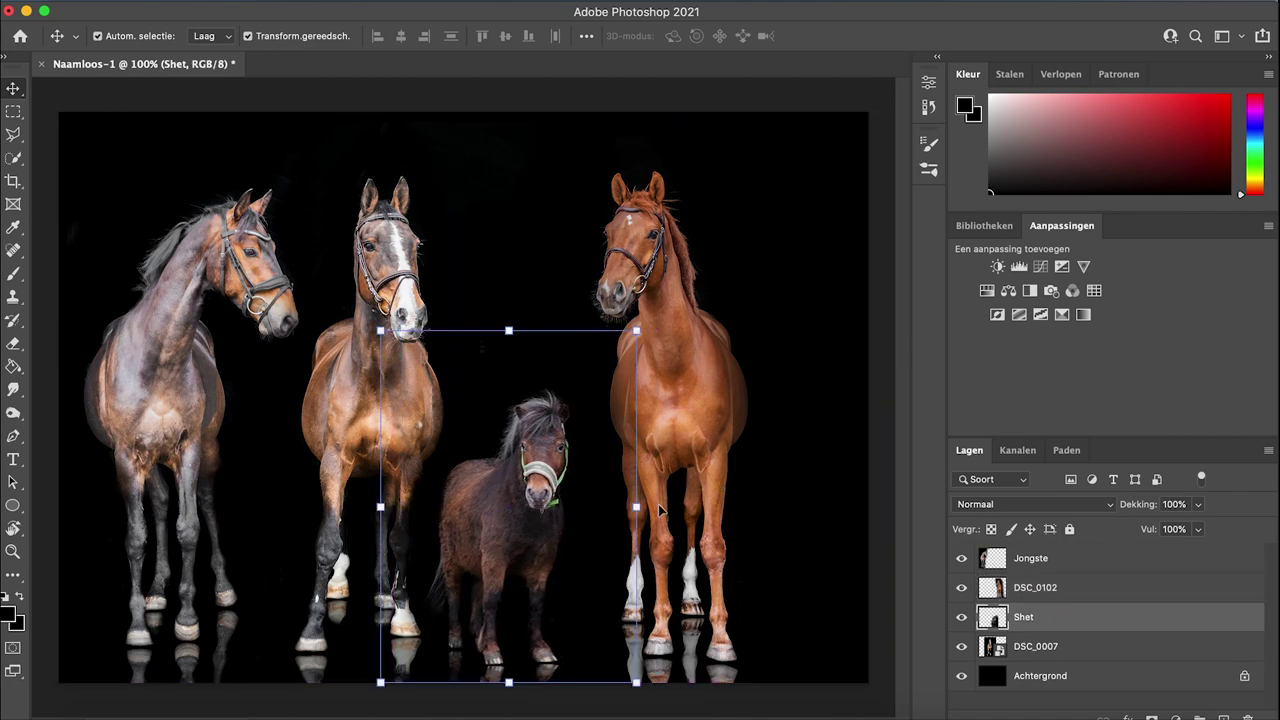
{"action": "left_click_drag", "start_coordinate": [697, 488], "coordinate": [678, 497]}
{"action": "left_click", "coordinate": [13, 343]}
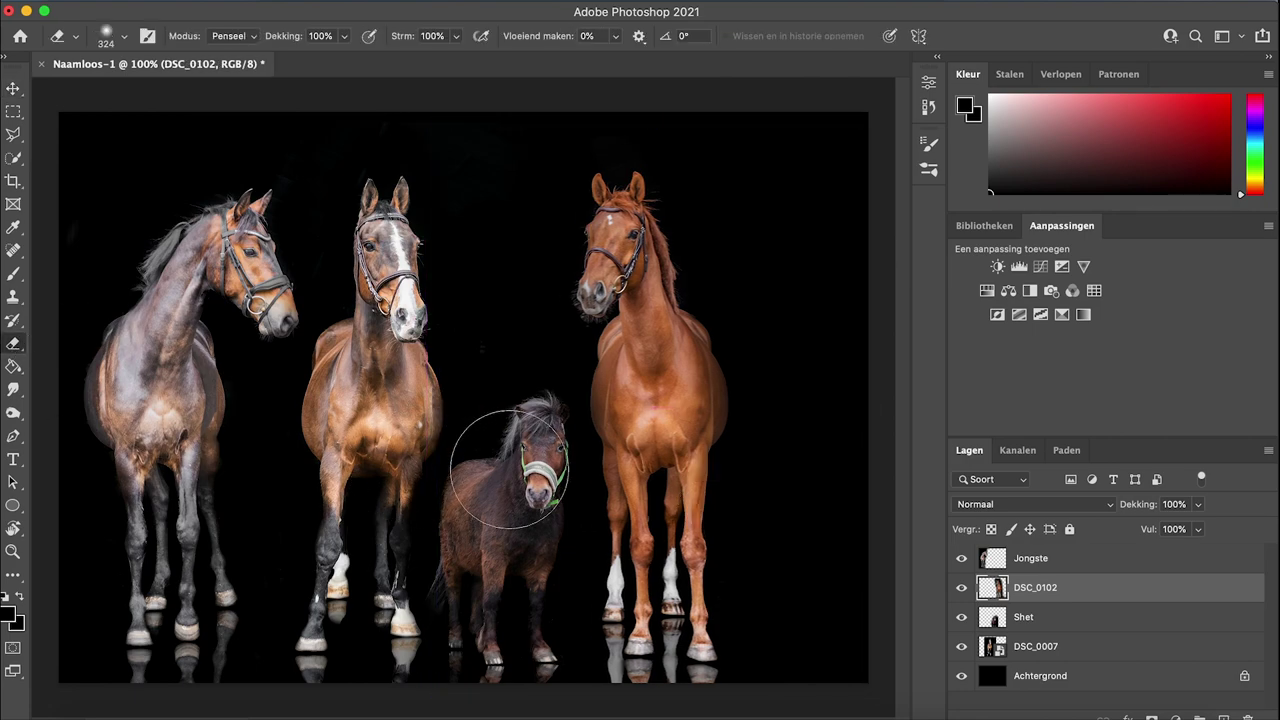
- Move the Jongste horse right to about X 326 px and Y 630 px, and shift the DSC_0007 horse slightly right
{"action": "left_click_drag", "start_coordinate": [517, 409], "coordinate": [514, 409]}
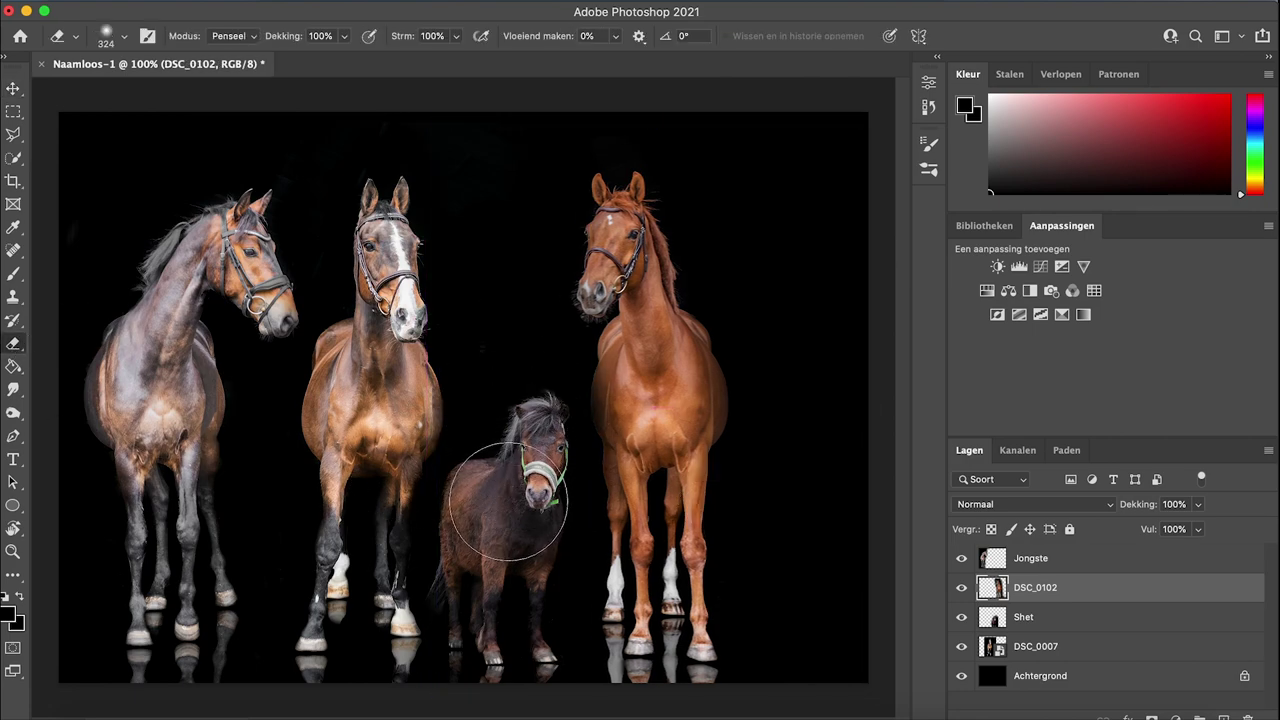
{"action": "key", "text": "super+z"}
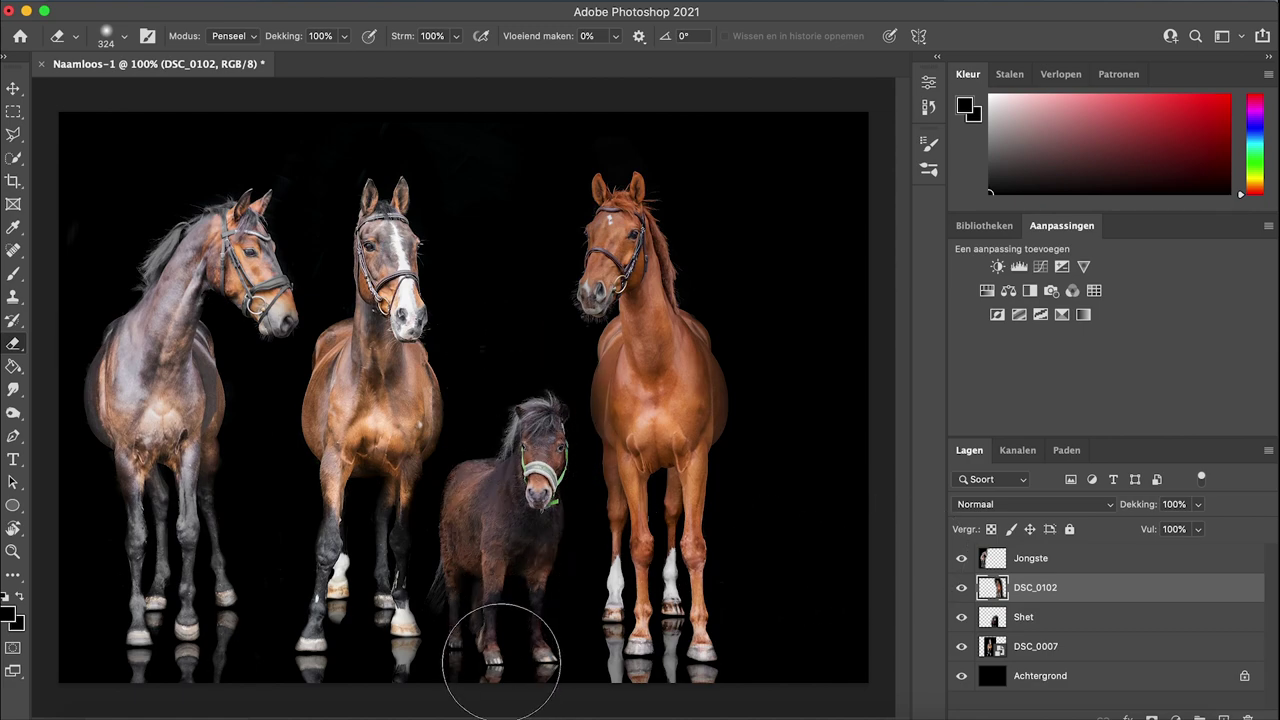
{"action": "left_click", "coordinate": [14, 92]}
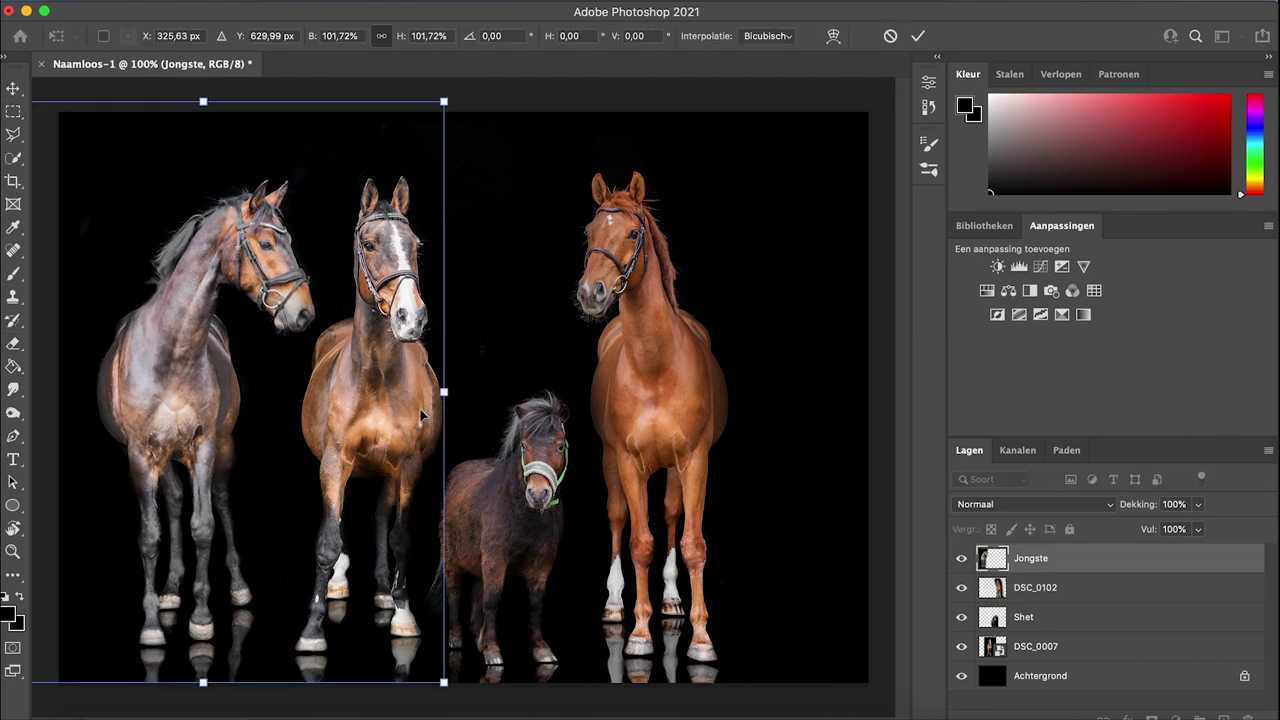
{"action": "left_click", "coordinate": [919, 37]}
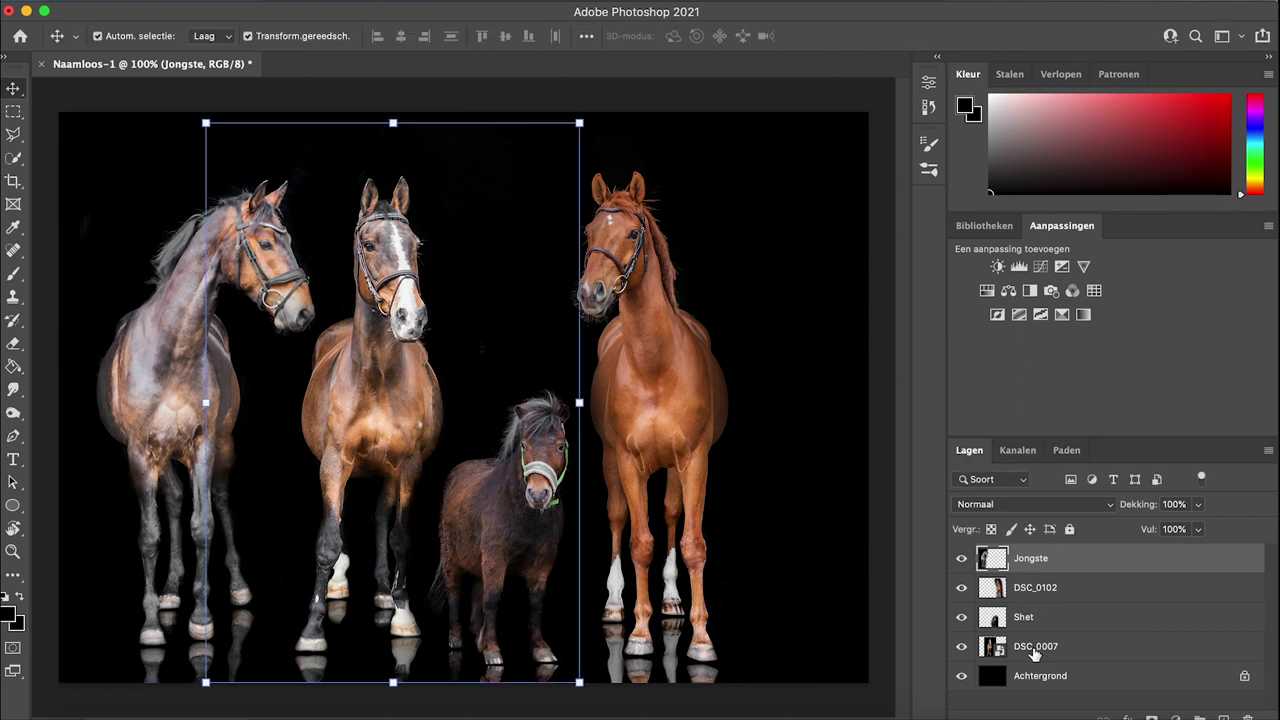
{"action": "left_click", "coordinate": [1036, 646]}
{"action": "left_click_drag", "start_coordinate": [363, 378], "coordinate": [371, 385]}
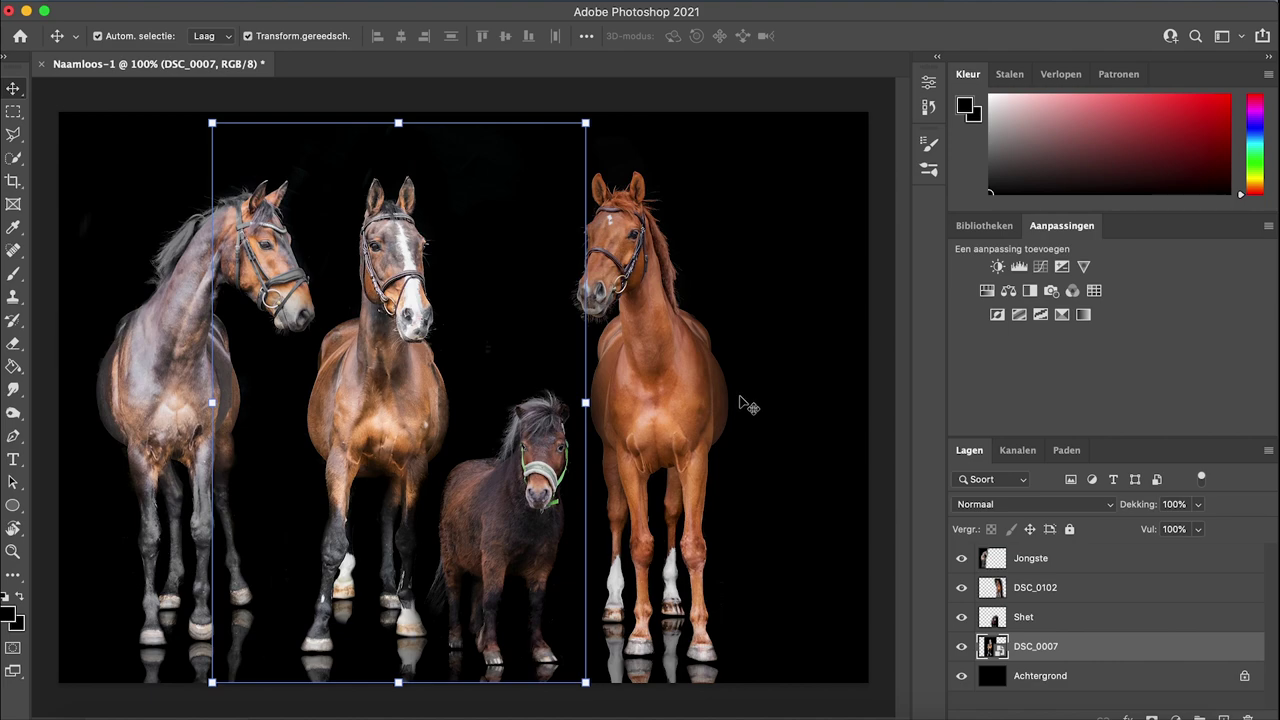
- Crop the empty black area off the canvas's right side in two passes, leaving the image about 1605 px wide
{"action": "left_click", "coordinate": [13, 181]}
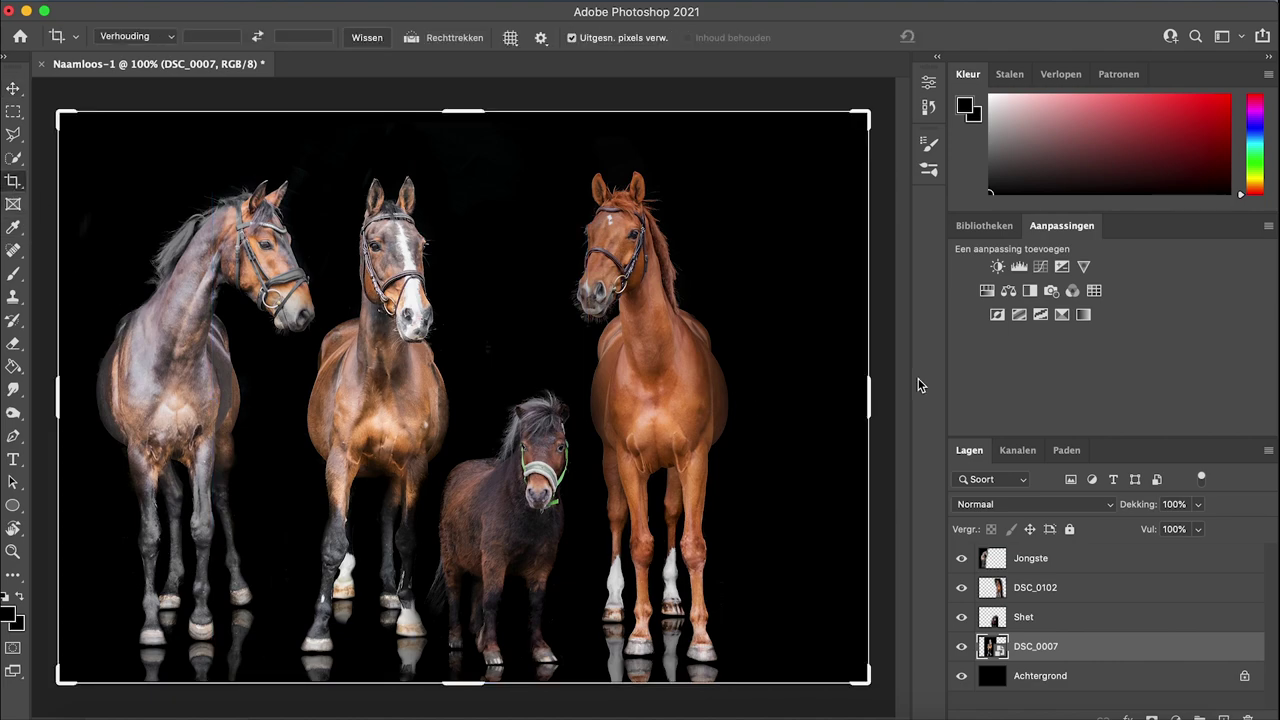
{"action": "left_click_drag", "start_coordinate": [869, 395], "coordinate": [841, 400]}
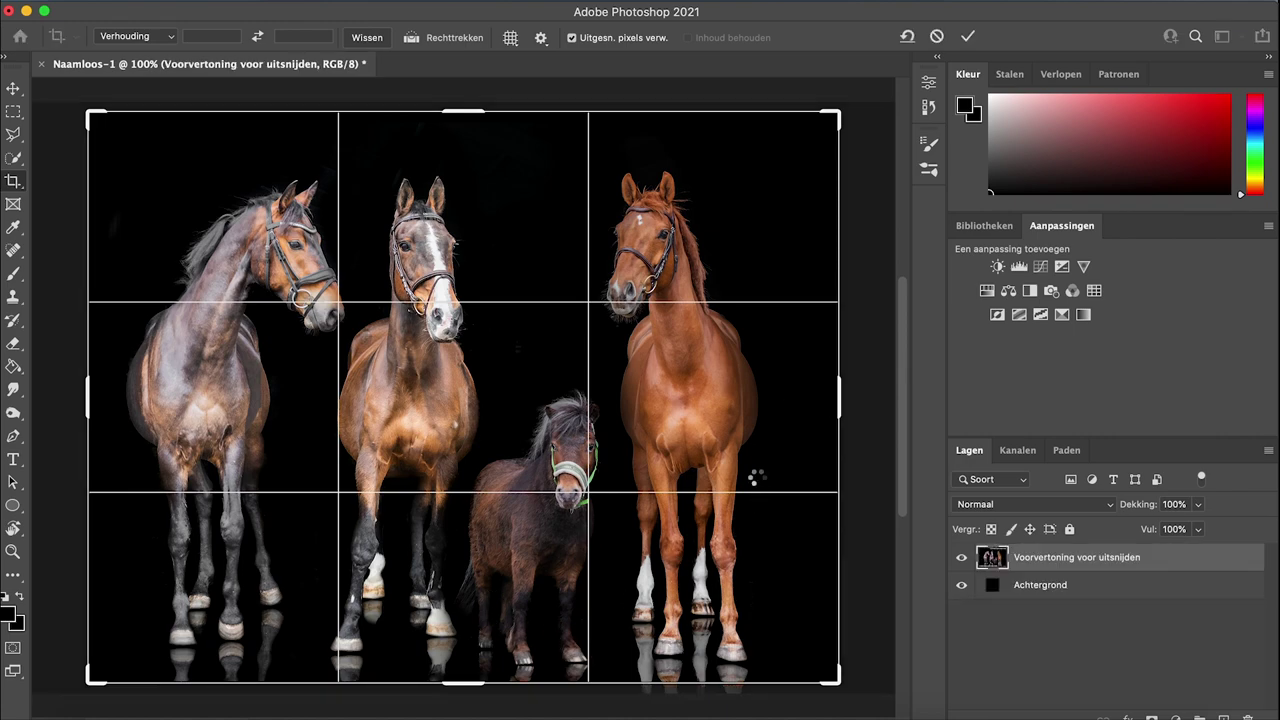
{"action": "key", "text": "Return"}
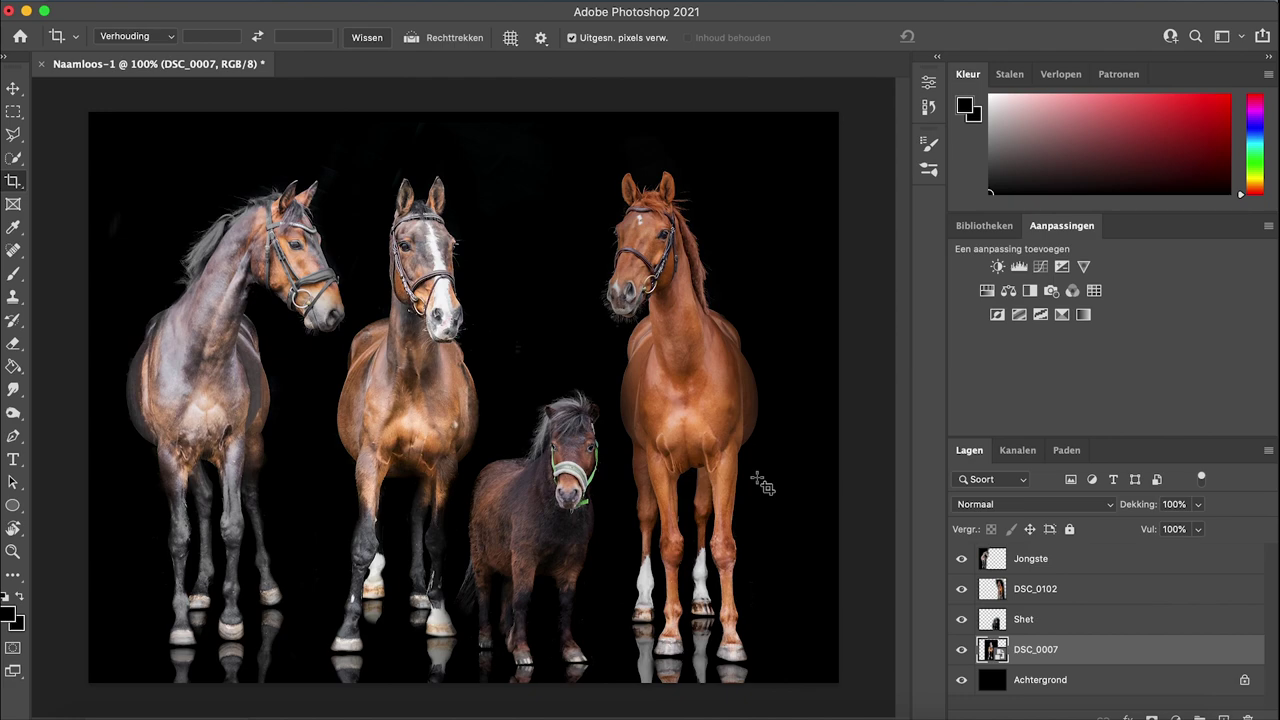
{"action": "left_click", "coordinate": [847, 405]}
{"action": "left_click_drag", "start_coordinate": [841, 400], "coordinate": [822, 400]}
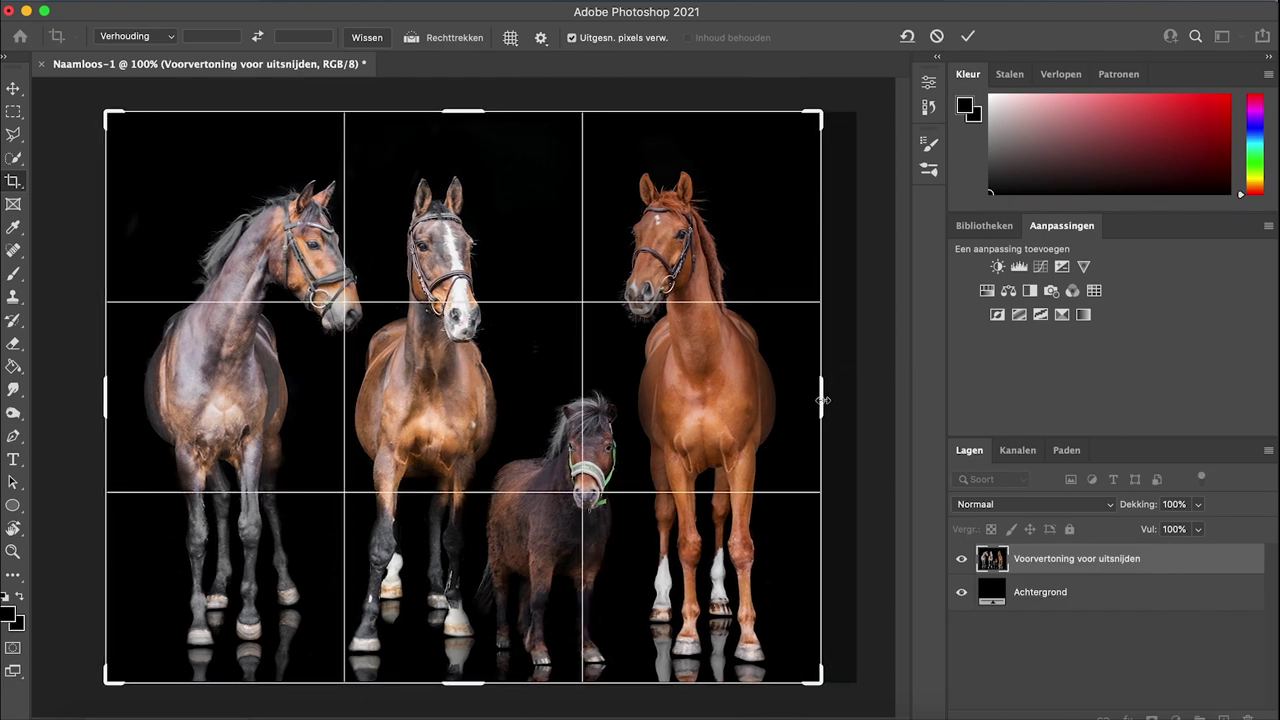
{"action": "key", "text": "Return"}
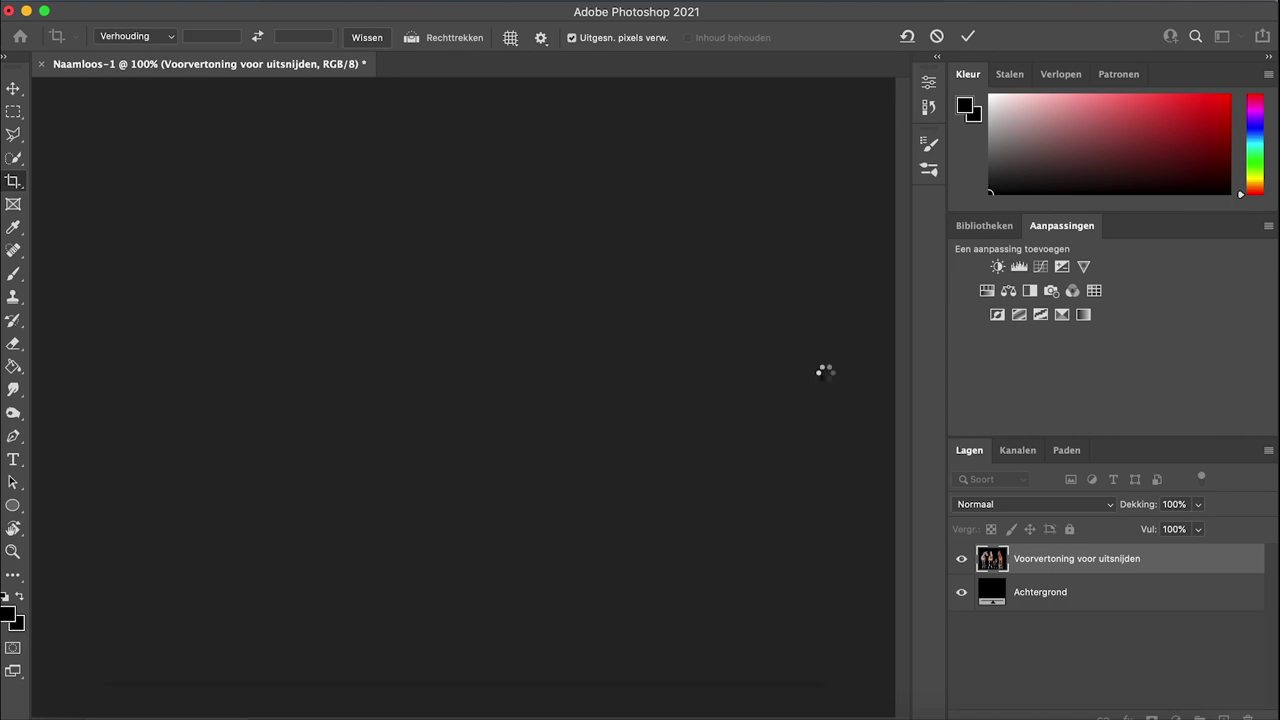
- Start an Export As of the cropped composite and set the image width to 1080 px
{"action": "left_click", "coordinate": [140, 2]}
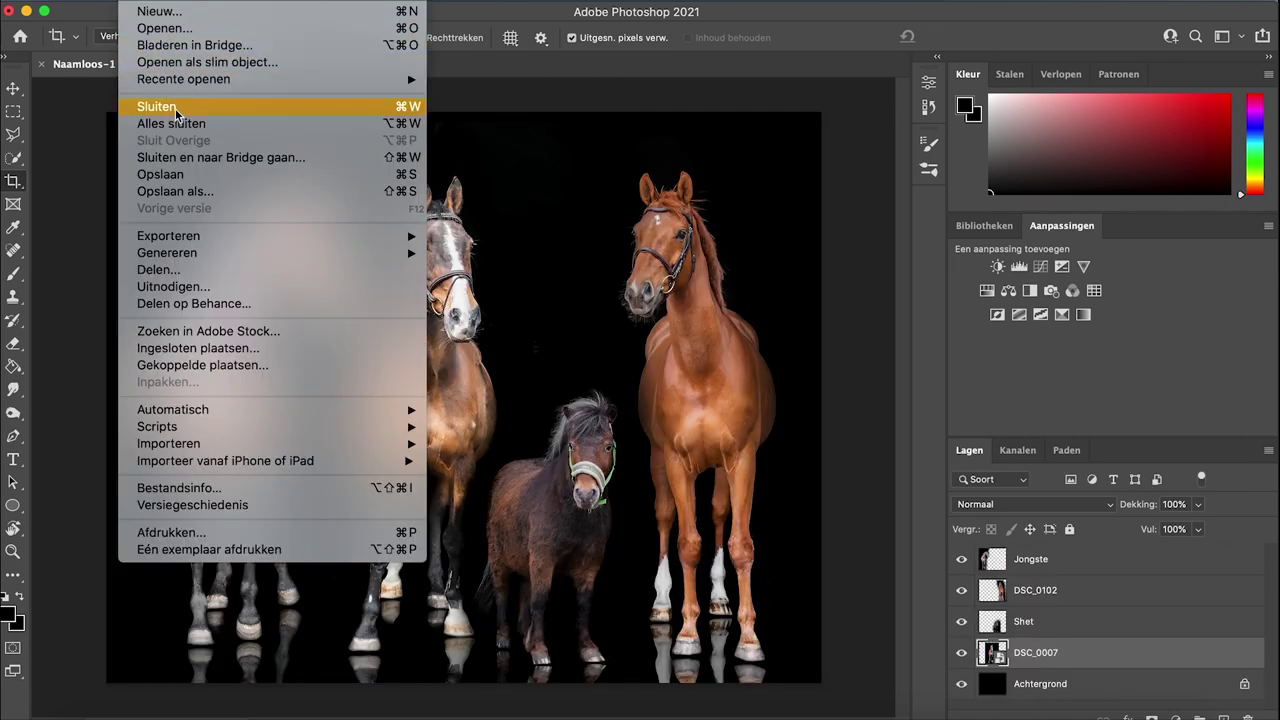
{"action": "mouse_move", "coordinate": [175, 243]}
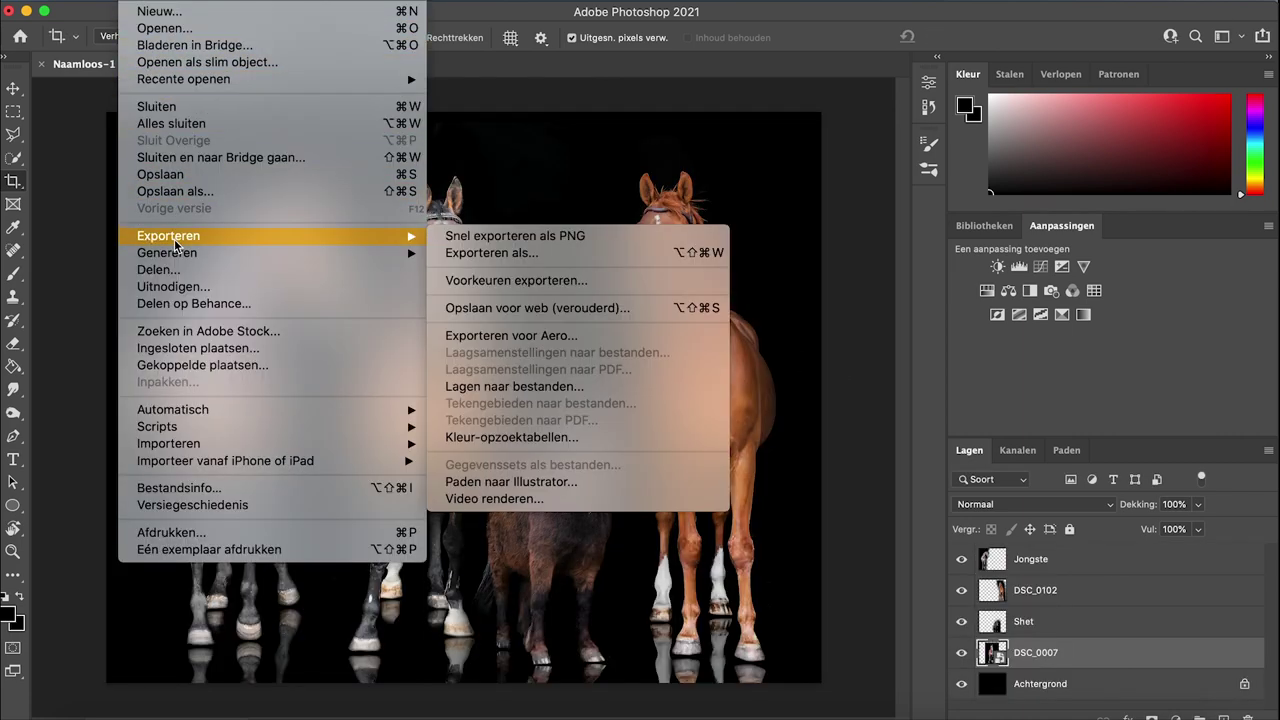
{"action": "left_click", "coordinate": [484, 256]}
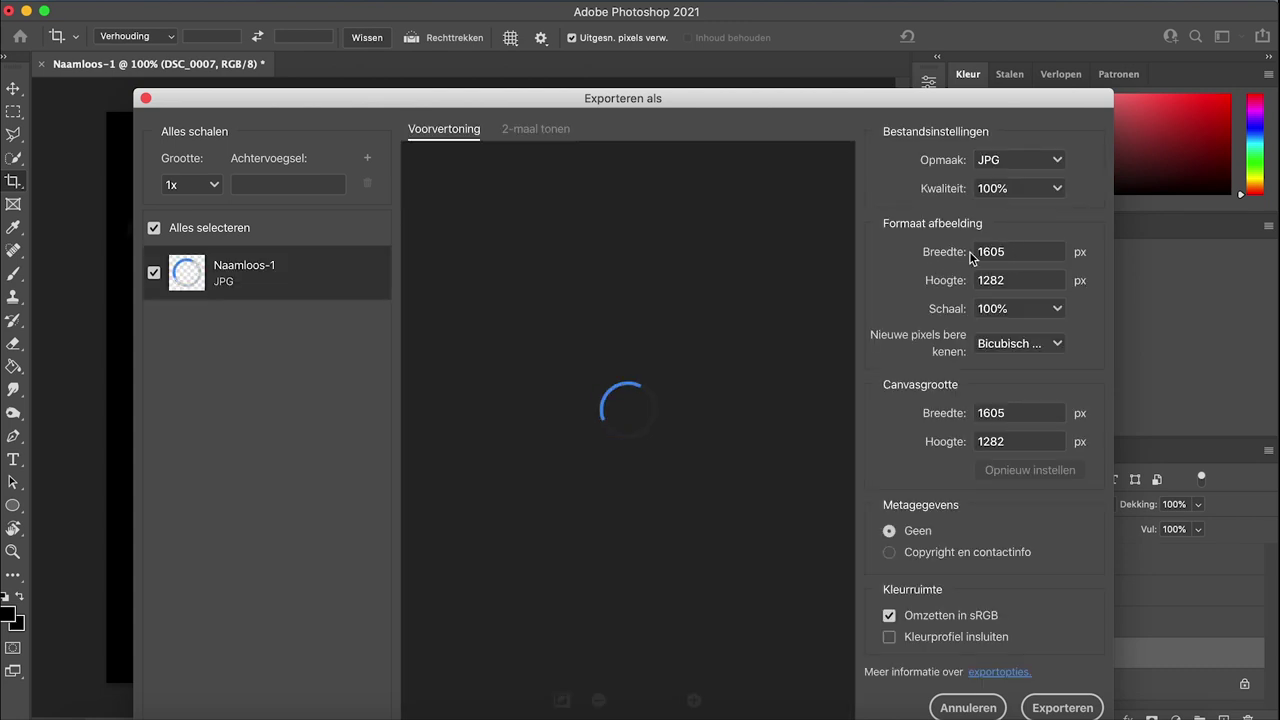
{"action": "double_click", "coordinate": [972, 252]}
{"action": "type", "text": "109"}
{"action": "type", "text": "0"}
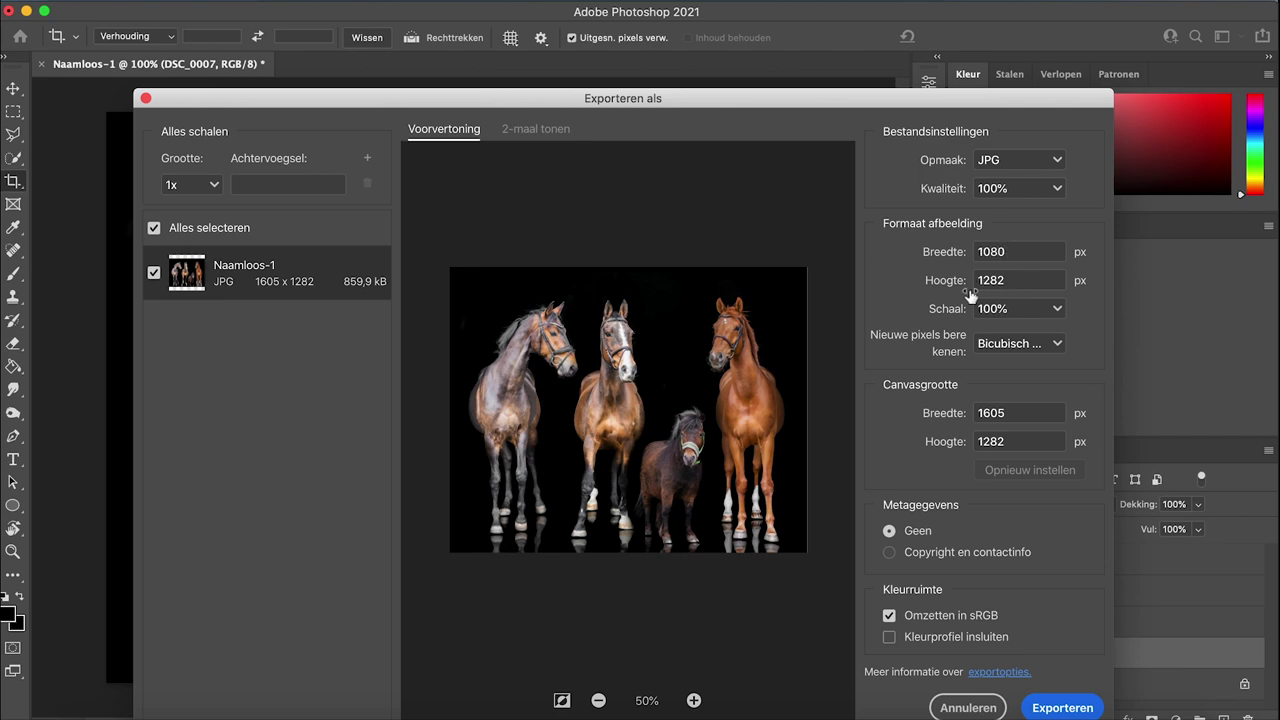
{"action": "key", "text": "Tab"}
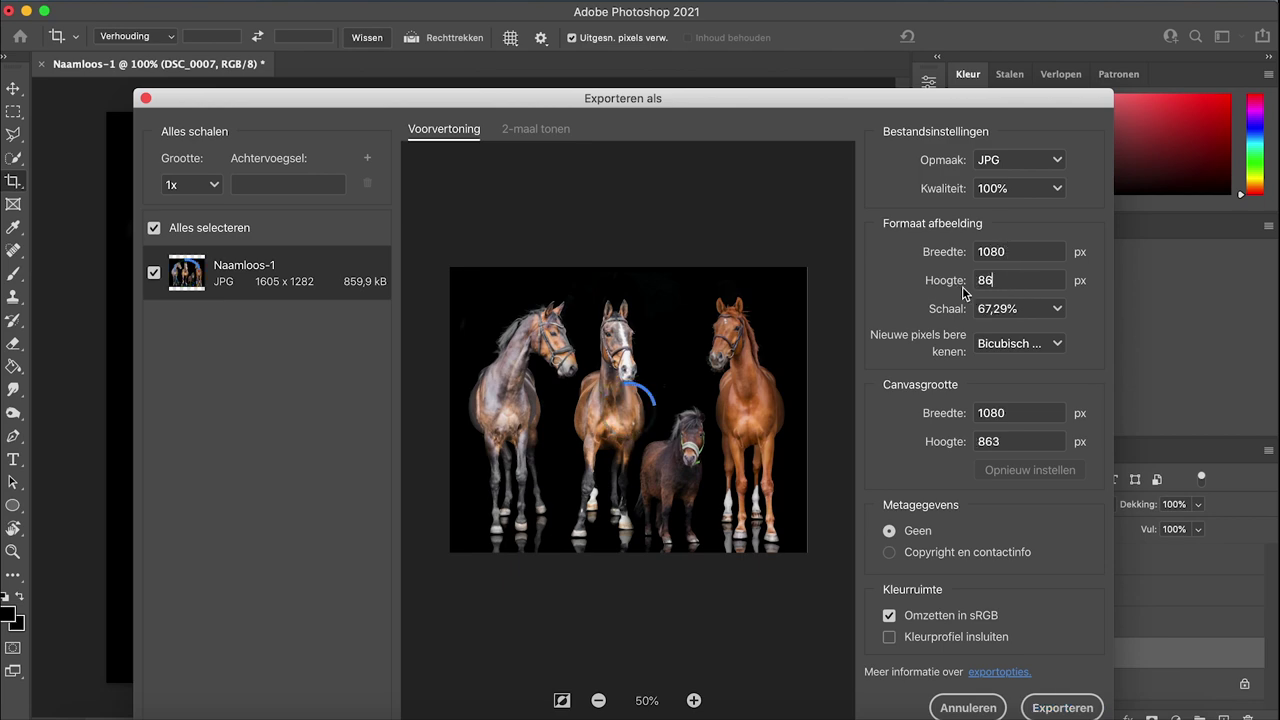
- Set the export image height to 1080 px and export the composite as a JPG
{"action": "key", "text": "BackSpace"}
{"action": "key", "text": "BackSpace"}
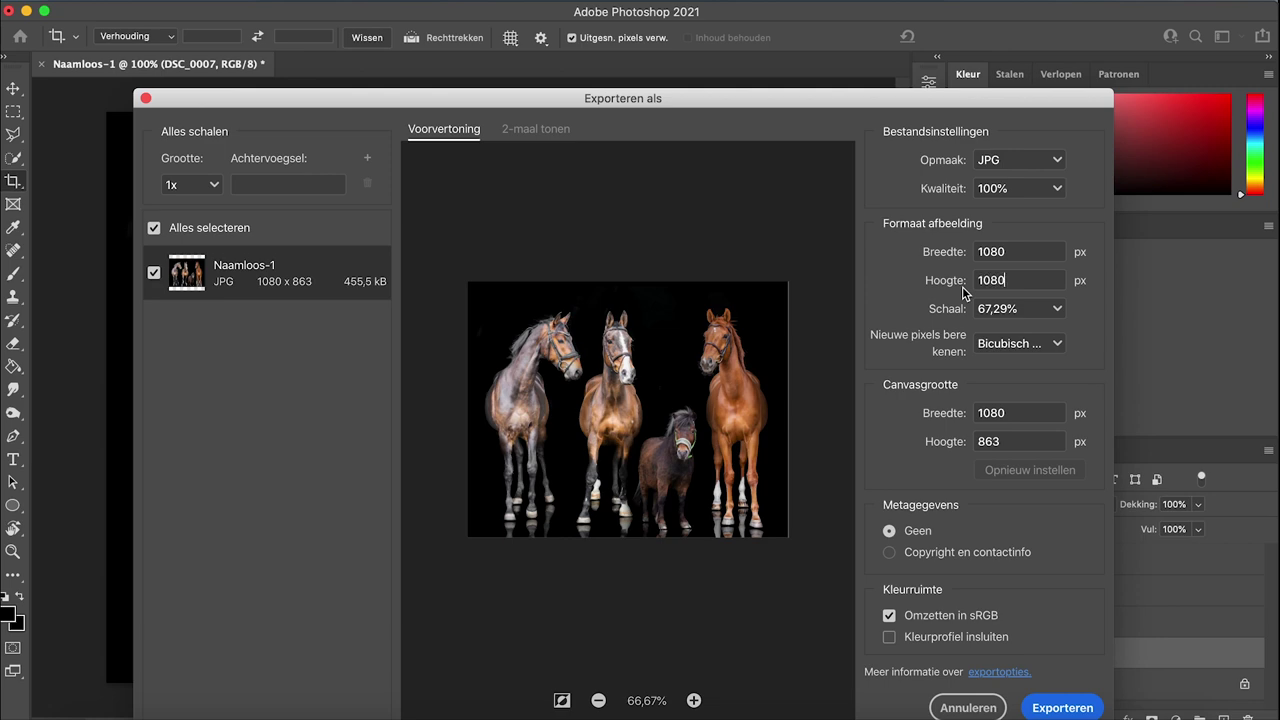
{"action": "left_click", "coordinate": [1064, 709]}
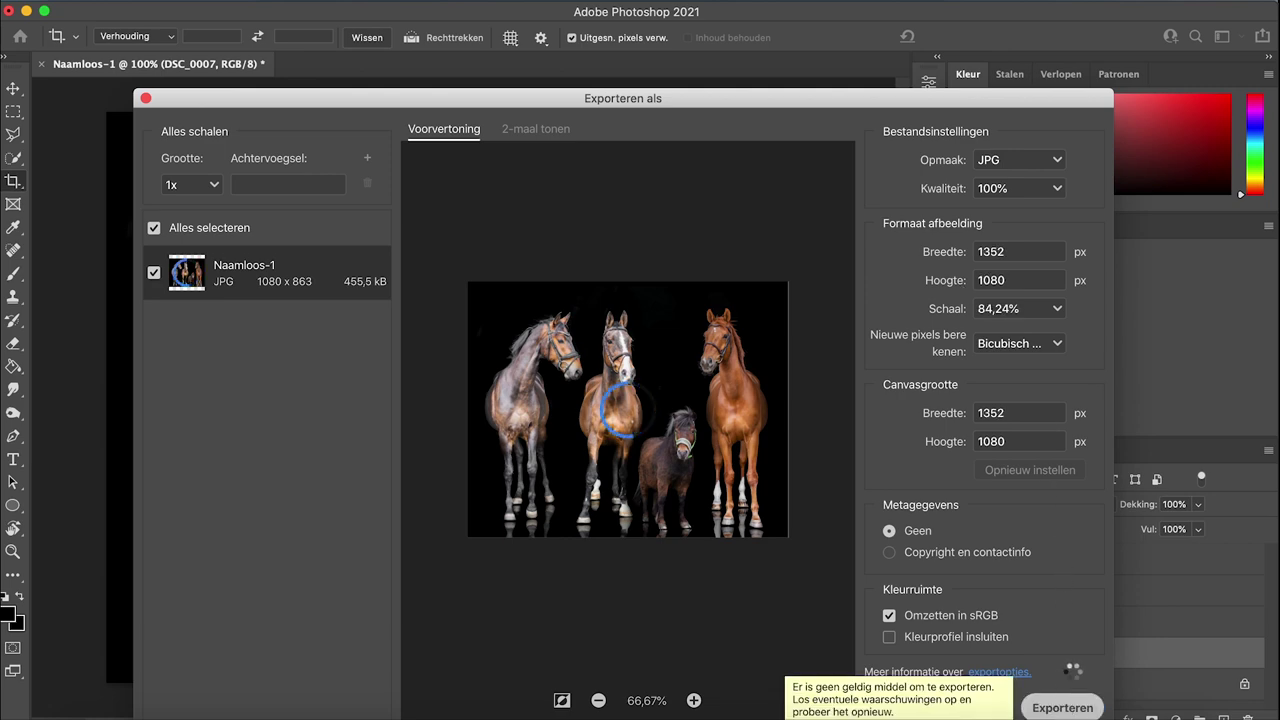